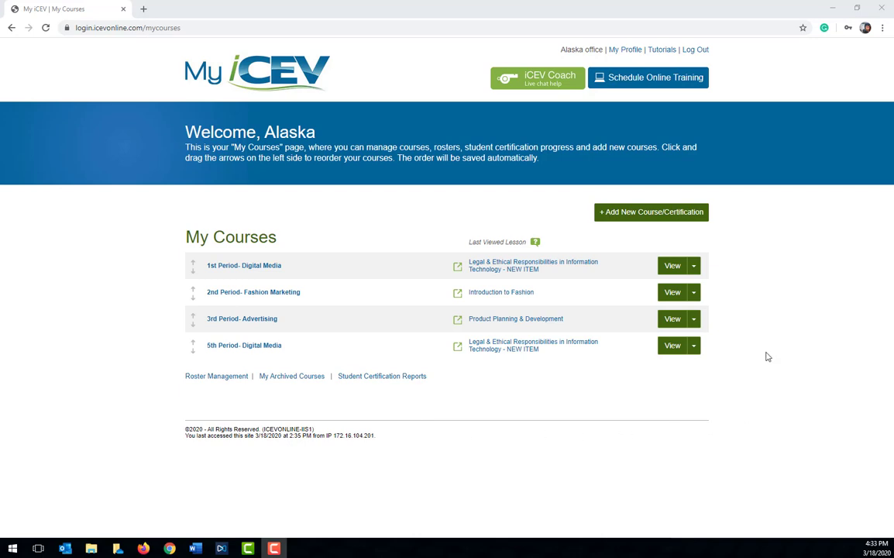
# Open the 1st Period- Digital Media course in the teacher account and also in the student account's window.
pyautogui.click(674, 272)
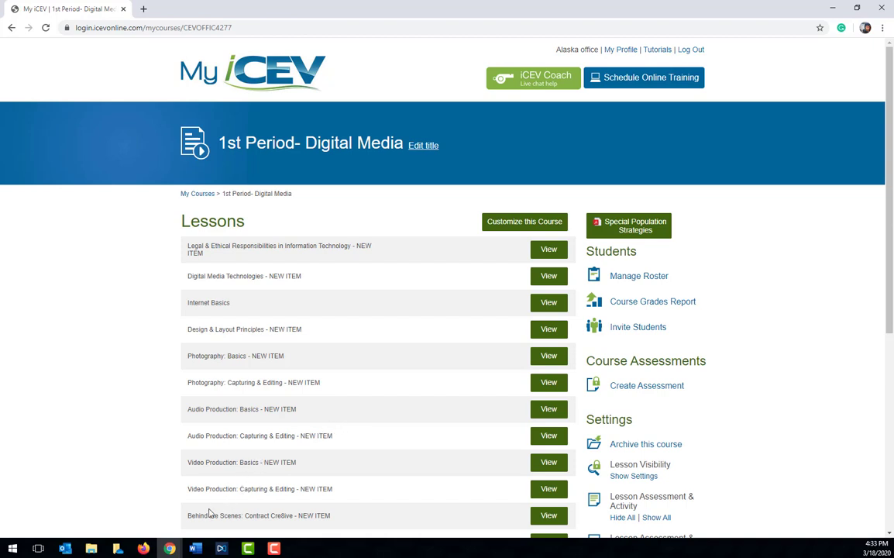
pyautogui.moveTo(179, 549)
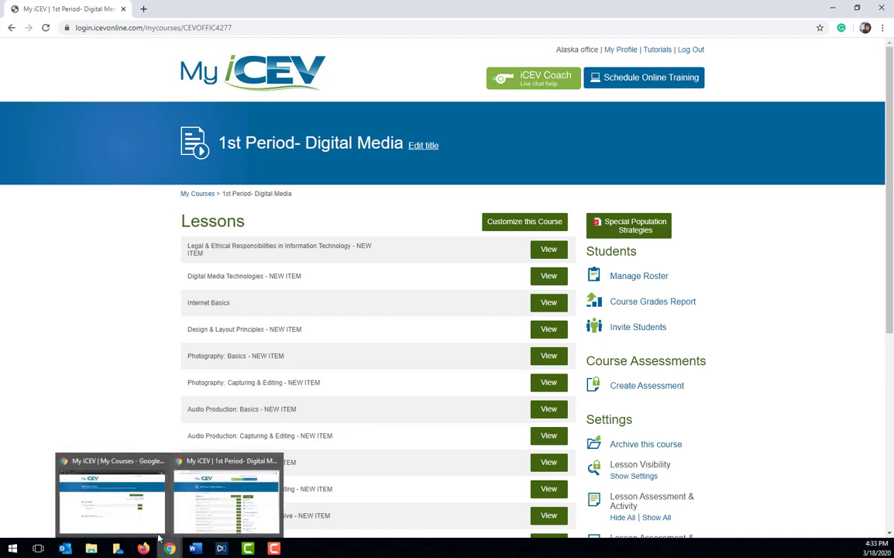
pyautogui.click(144, 511)
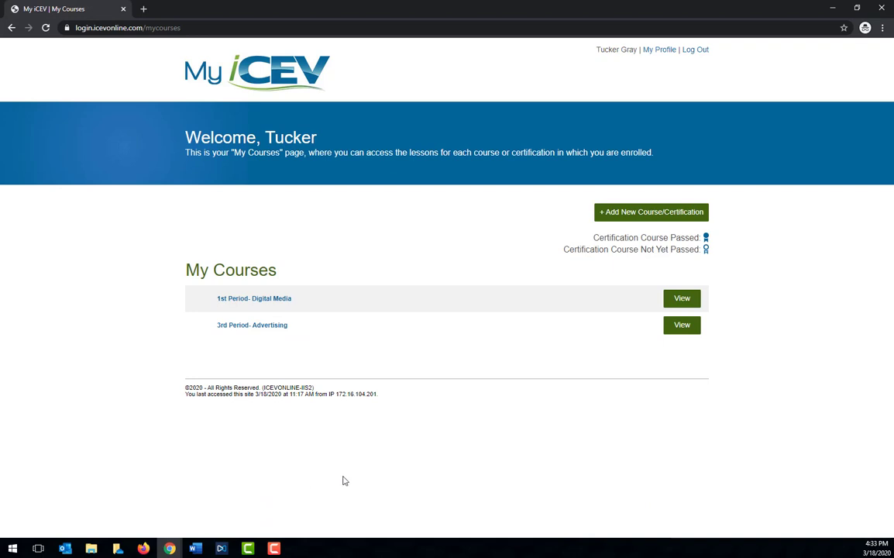
pyautogui.click(682, 302)
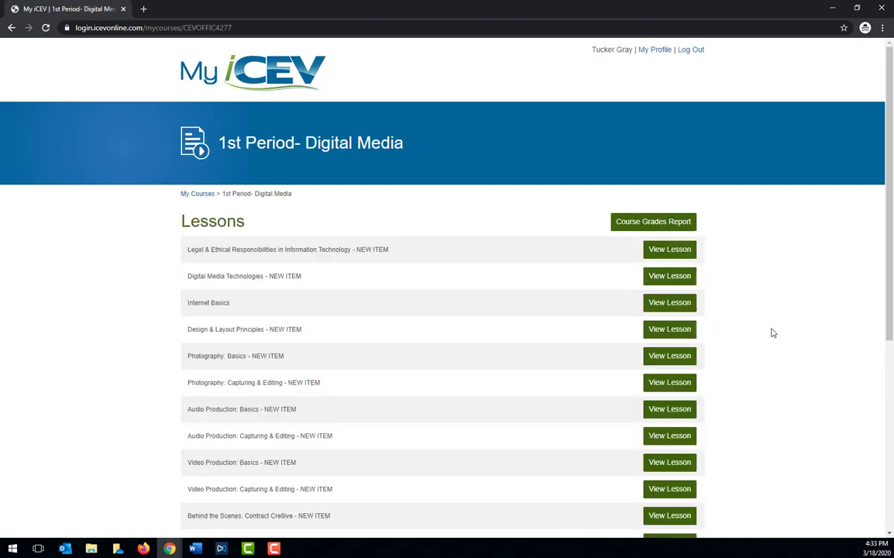
# Return to the teacher's course window and show the Lesson Visibility settings for 1st Period- Digital Media.
pyautogui.moveTo(167, 549)
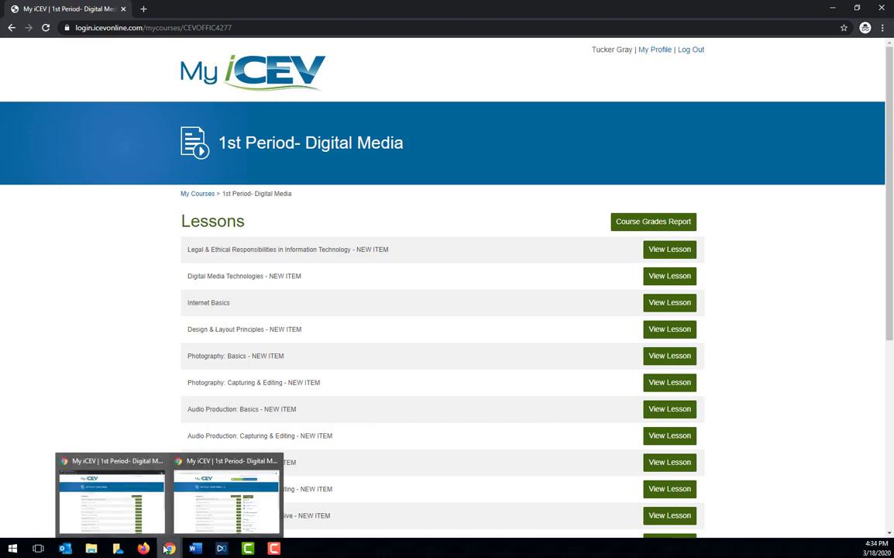
pyautogui.click(187, 466)
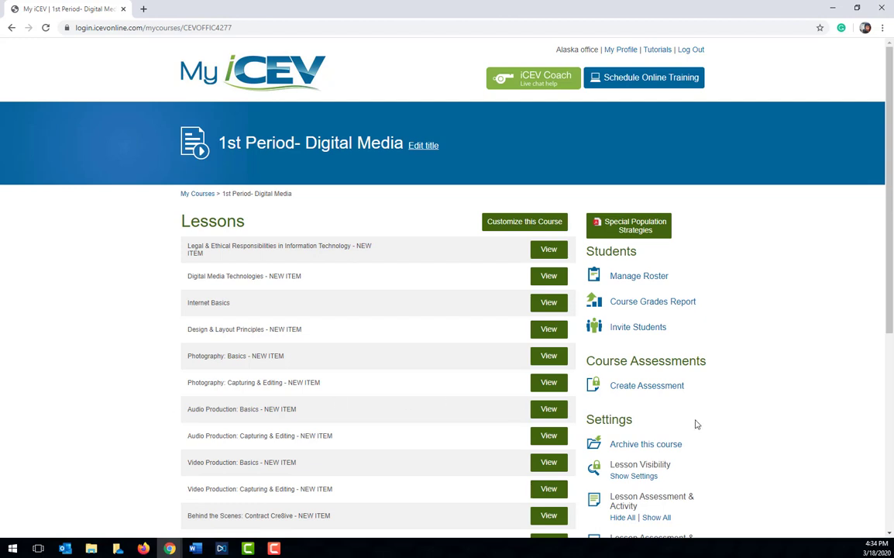
pyautogui.scroll(-1, 748, 429)
pyautogui.scroll(-2, 749, 428)
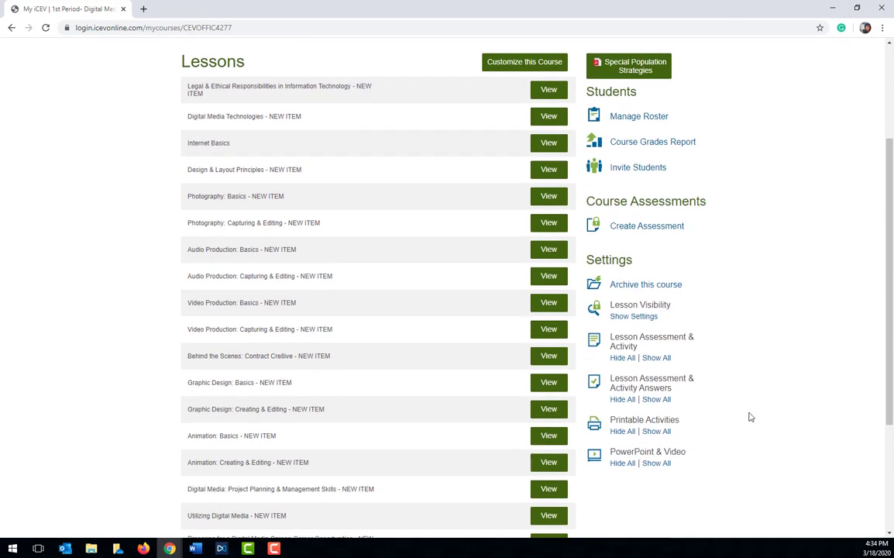
pyautogui.click(618, 317)
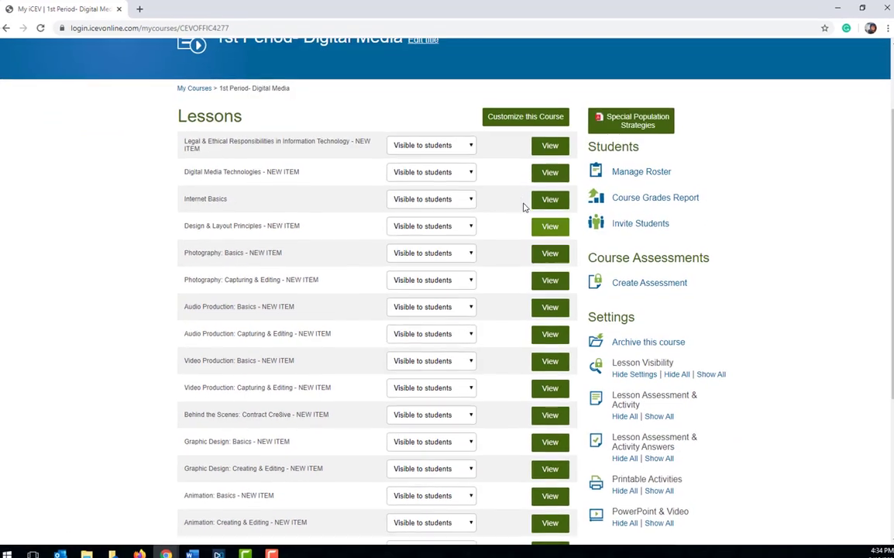
# Set the Legal & Ethical Responsibilities in Information Technology lesson to Hidden from students and hide all remaining lessons in the course.
pyautogui.click(468, 144)
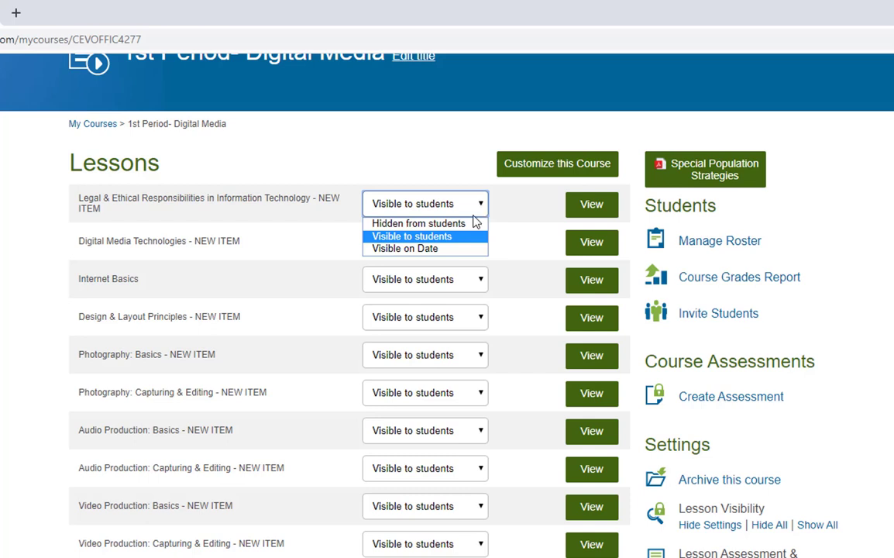
pyautogui.click(463, 225)
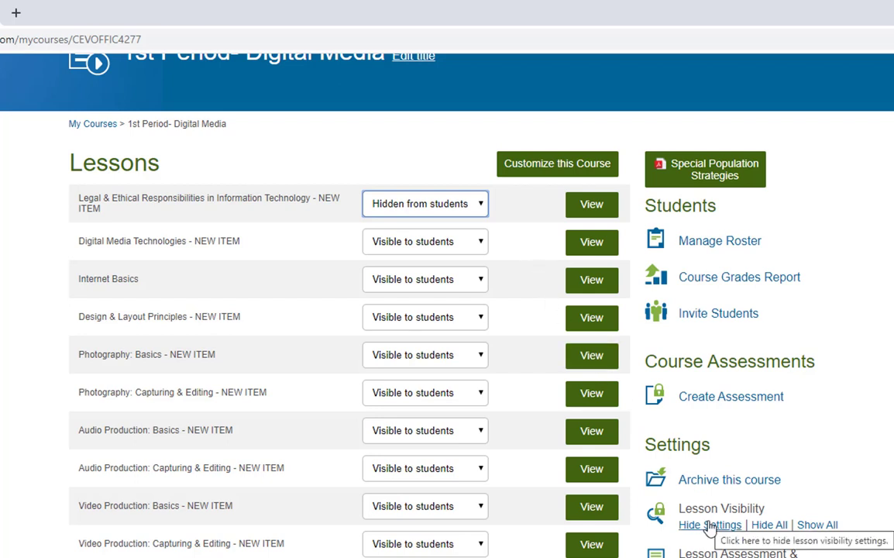
pyautogui.click(771, 527)
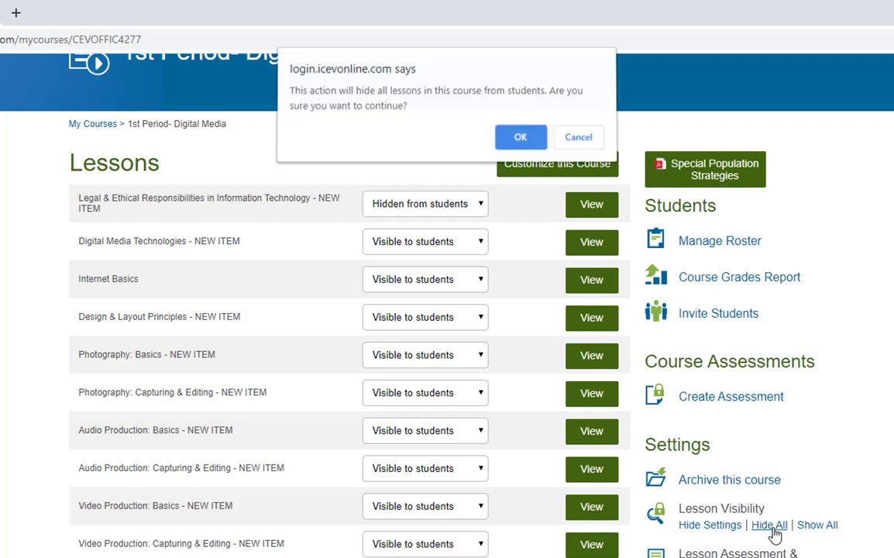
pyautogui.click(520, 141)
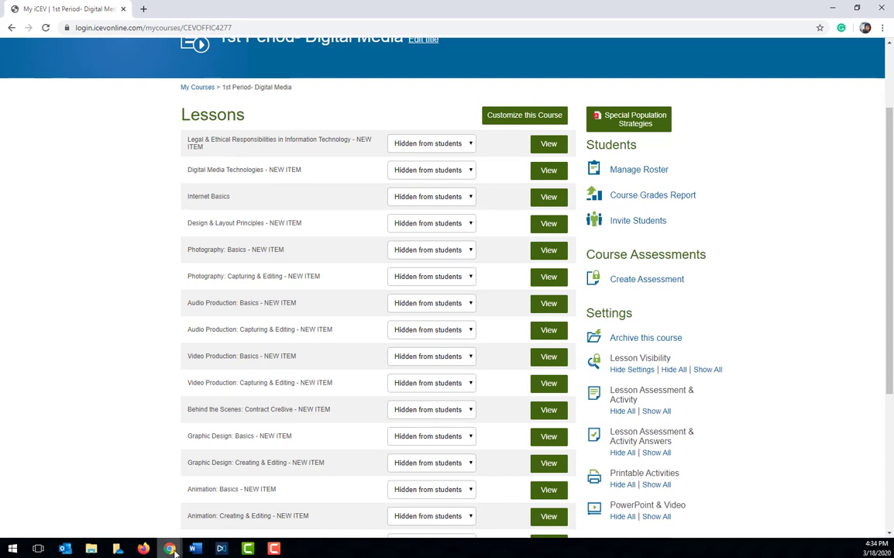
# Switch to the student's window and reload the course page to check which lessons are shown.
pyautogui.moveTo(175, 549)
pyautogui.click(125, 516)
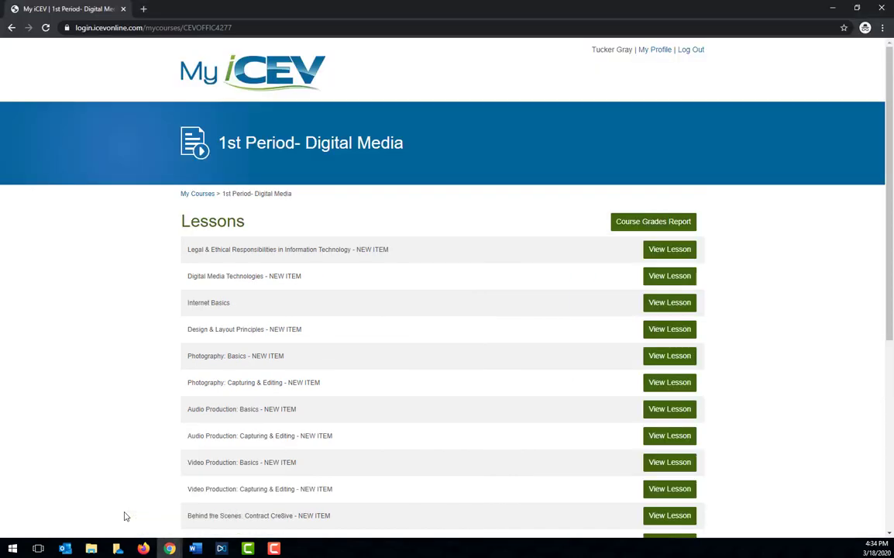
pyautogui.click(46, 28)
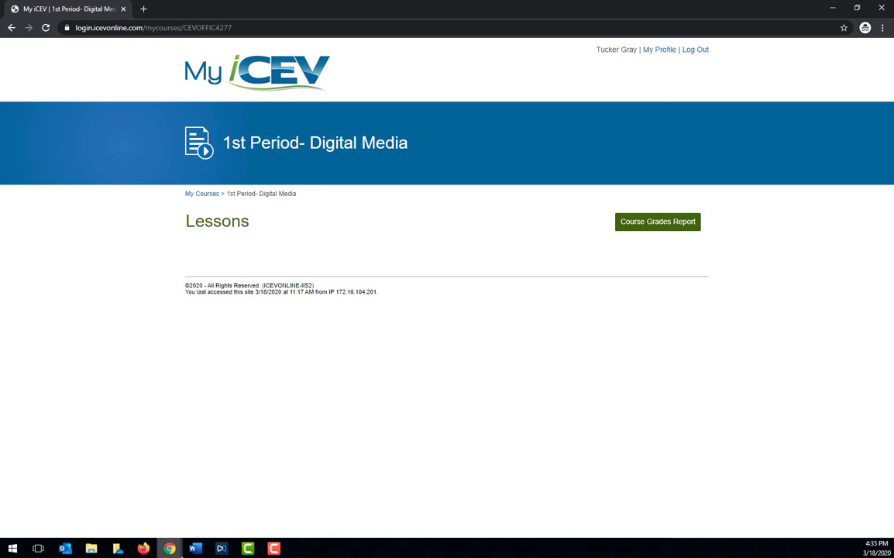
# In the teacher's window, set the Legal & Ethical Responsibilities, Digital Media Technologies and Internet Basics lessons to Visible to students.
pyautogui.moveTo(169, 545)
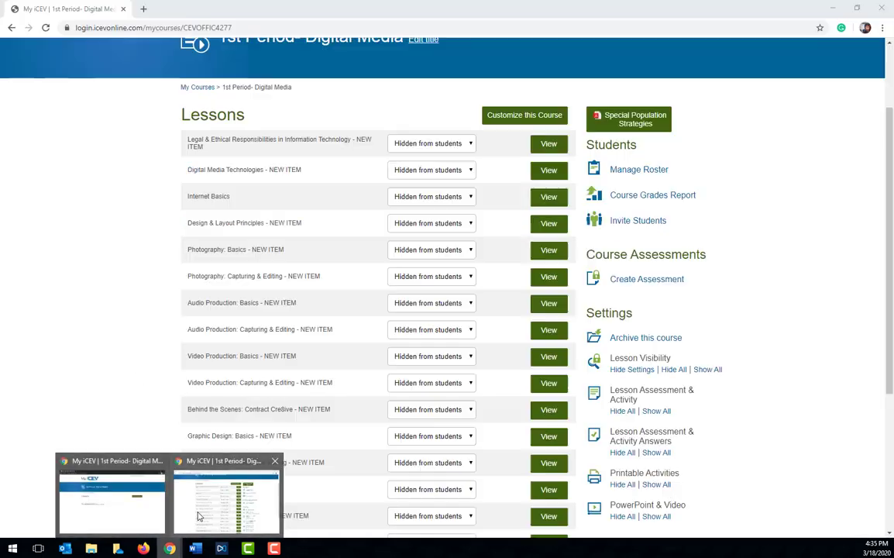
pyautogui.click(198, 517)
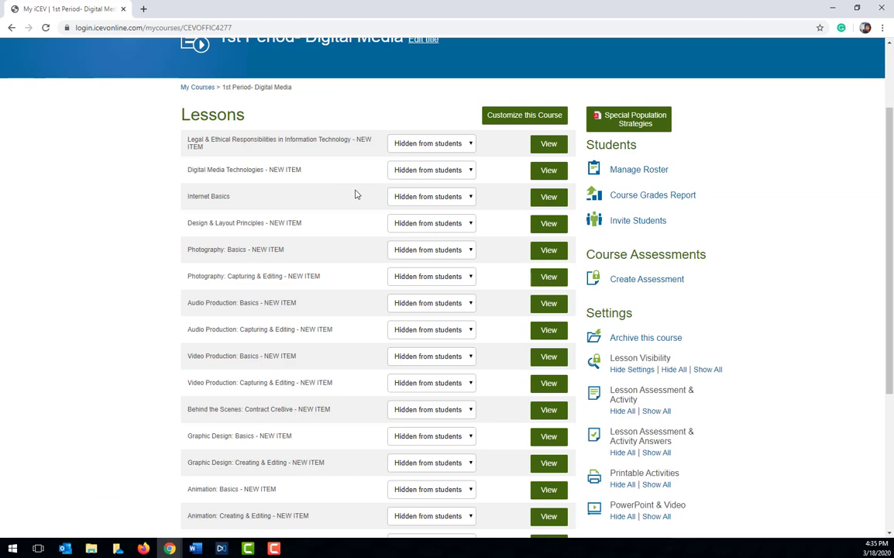
pyautogui.click(471, 145)
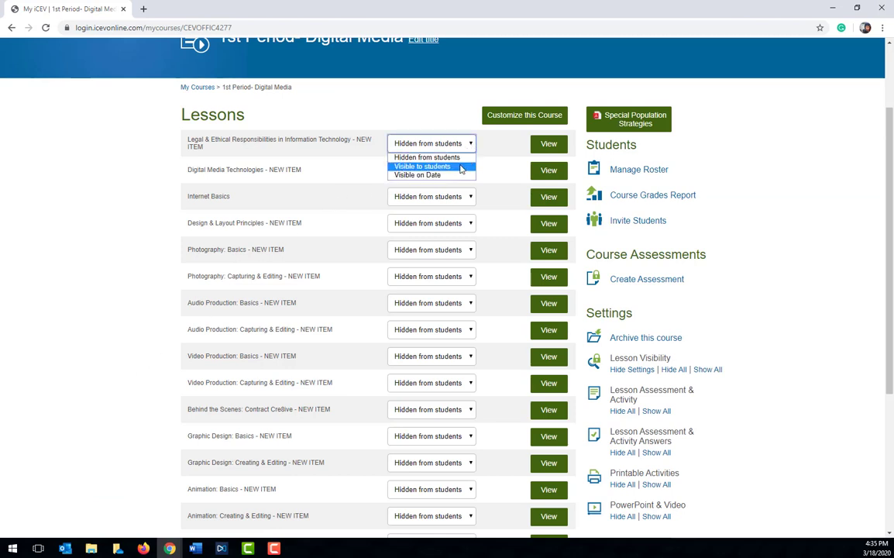
pyautogui.click(460, 167)
pyautogui.click(470, 170)
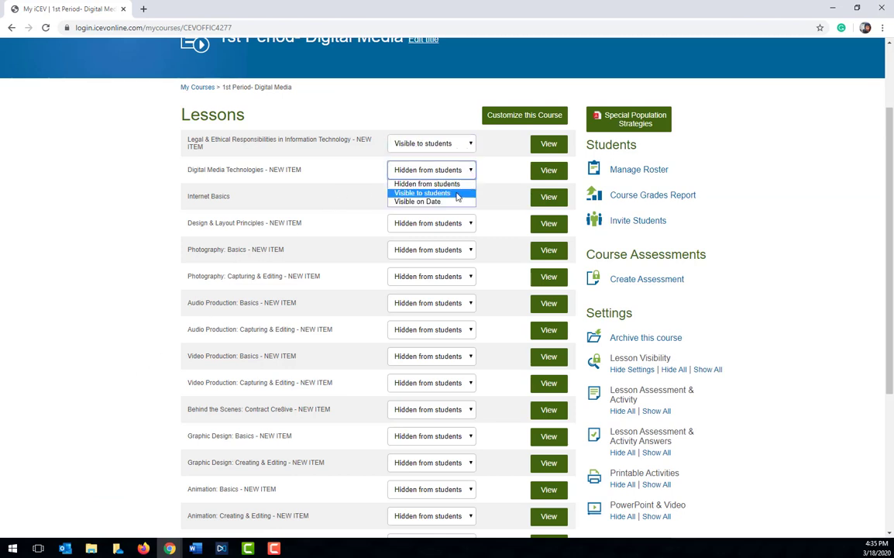
pyautogui.click(457, 197)
pyautogui.click(463, 199)
pyautogui.click(443, 221)
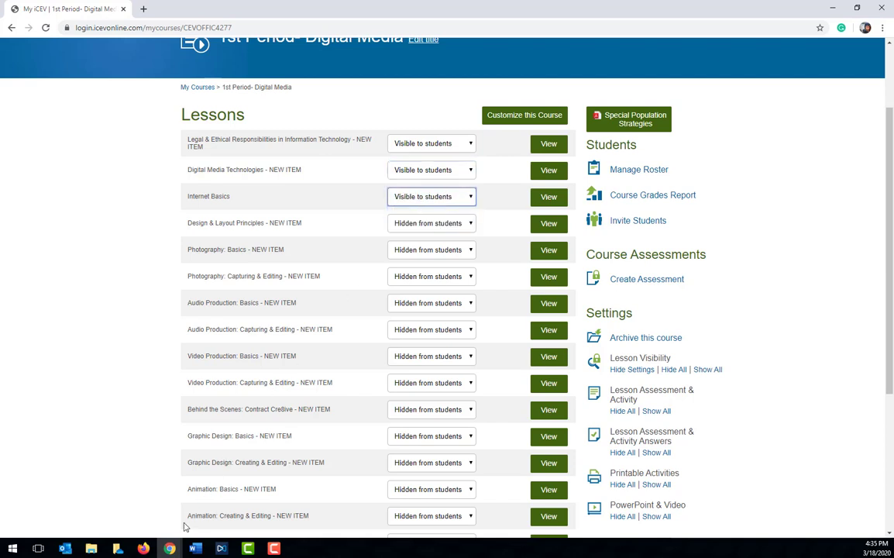
# Refresh the lesson list in the student account to check the updated lesson visibility.
pyautogui.moveTo(170, 548)
pyautogui.click(137, 515)
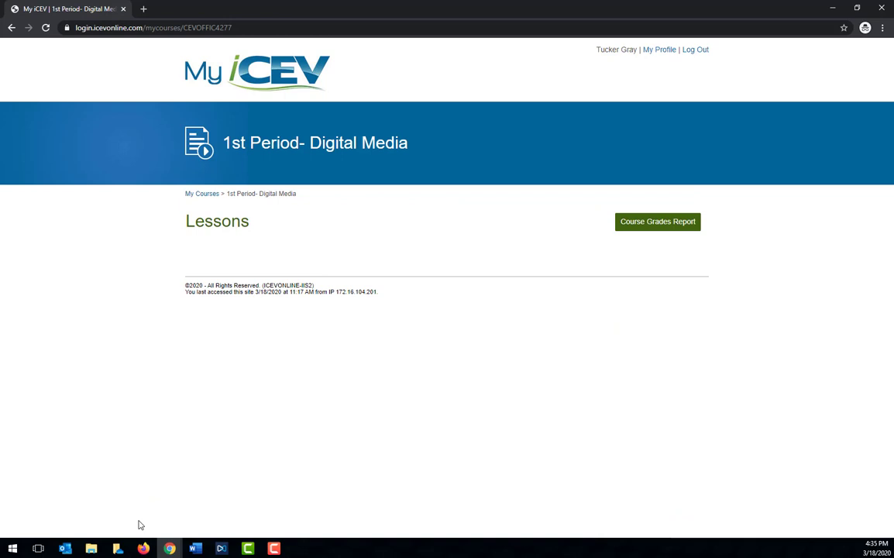
pyautogui.click(46, 27)
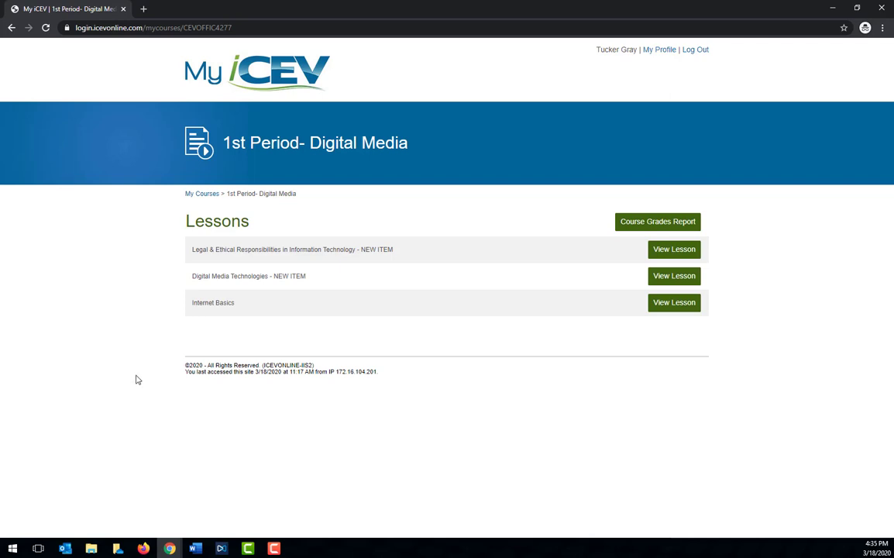
# Back in the teacher's window, set the Design & Layout Principles lesson to Visible on Date with the date 03/25/2020.
pyautogui.moveTo(169, 548)
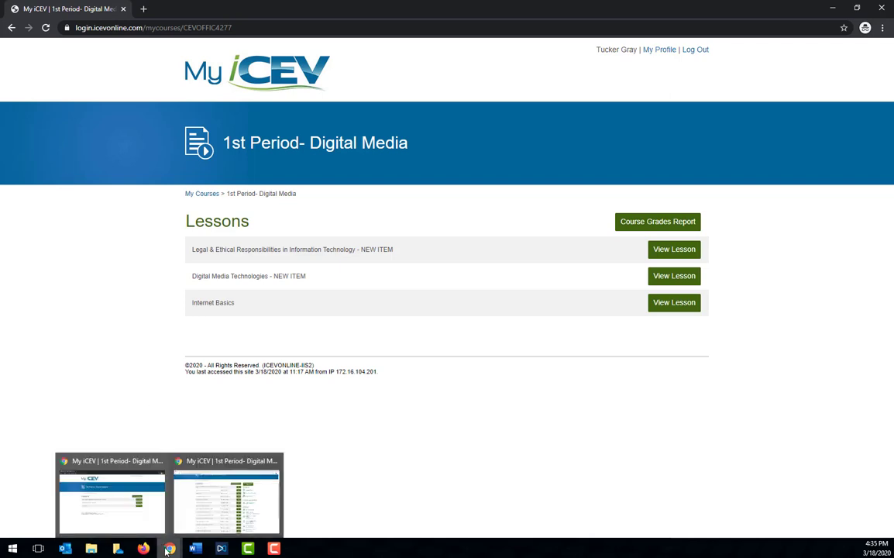
pyautogui.click(190, 512)
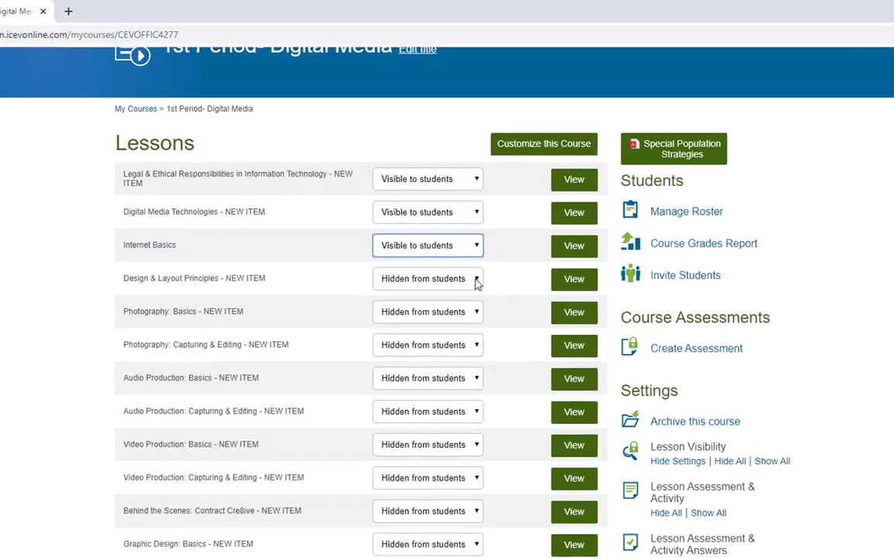
pyautogui.click(471, 227)
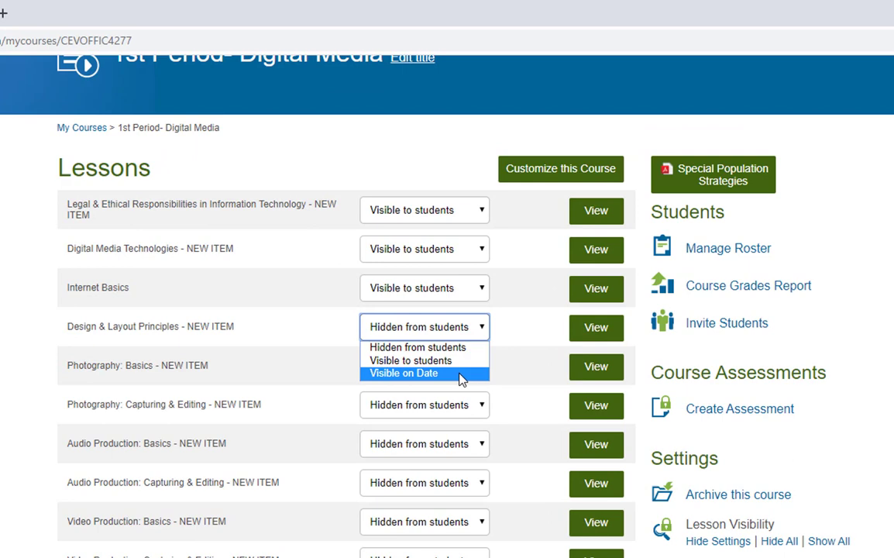
pyautogui.click(461, 373)
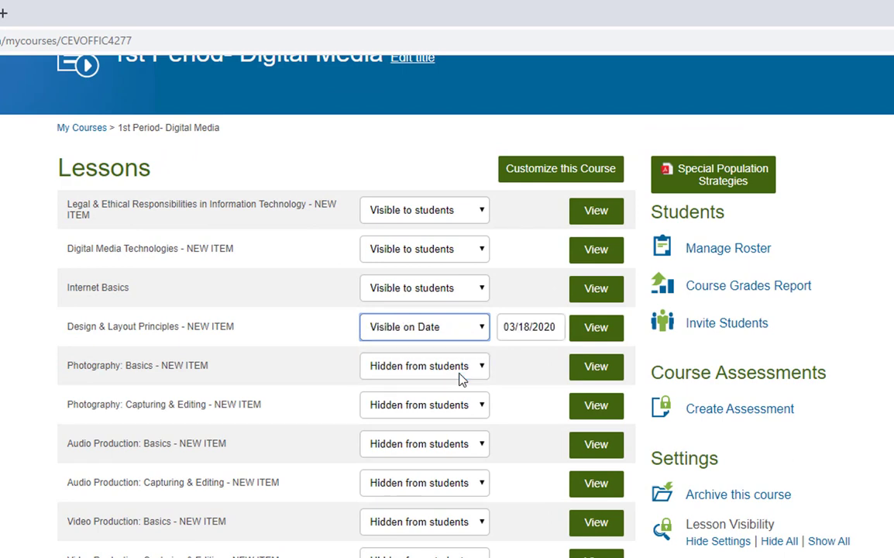
pyautogui.click(535, 335)
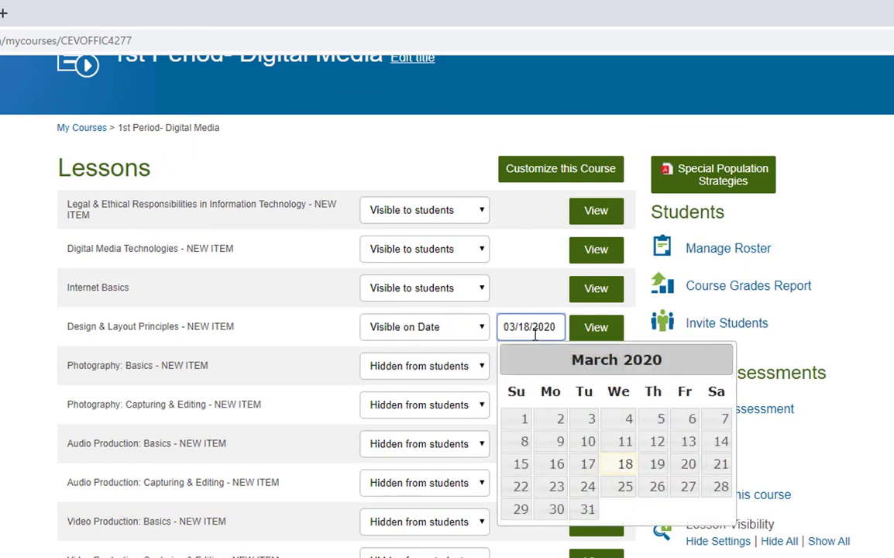
pyautogui.click(629, 488)
# Set the Photography: Basics lesson to Visible on Date with the date 03/31/2020.
pyautogui.click(484, 369)
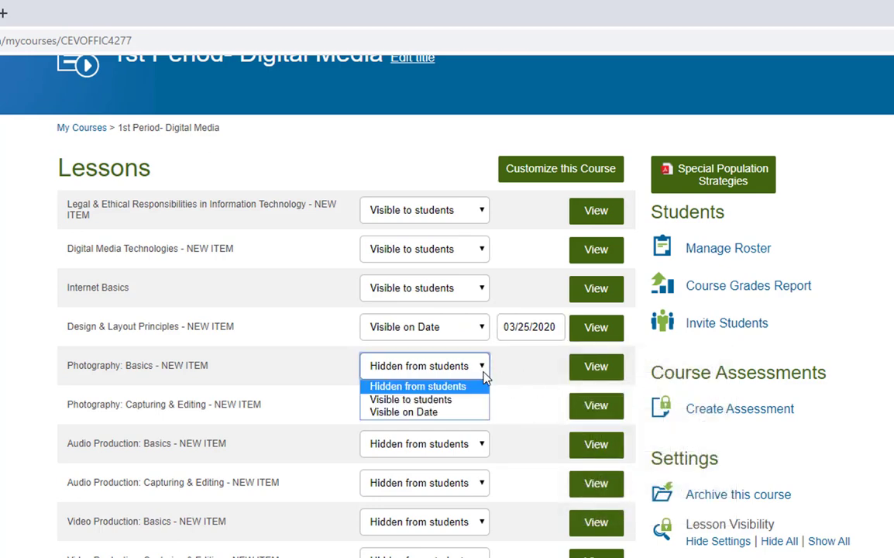
pyautogui.click(471, 411)
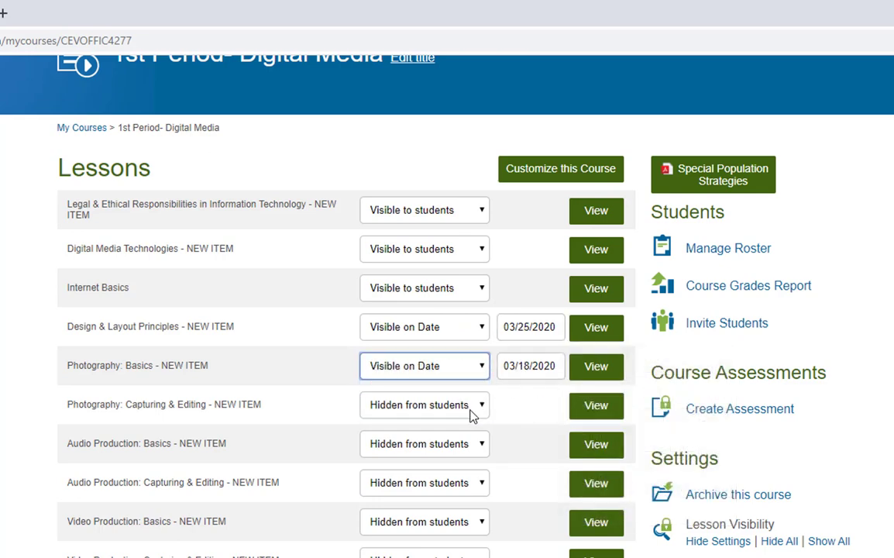
pyautogui.click(526, 369)
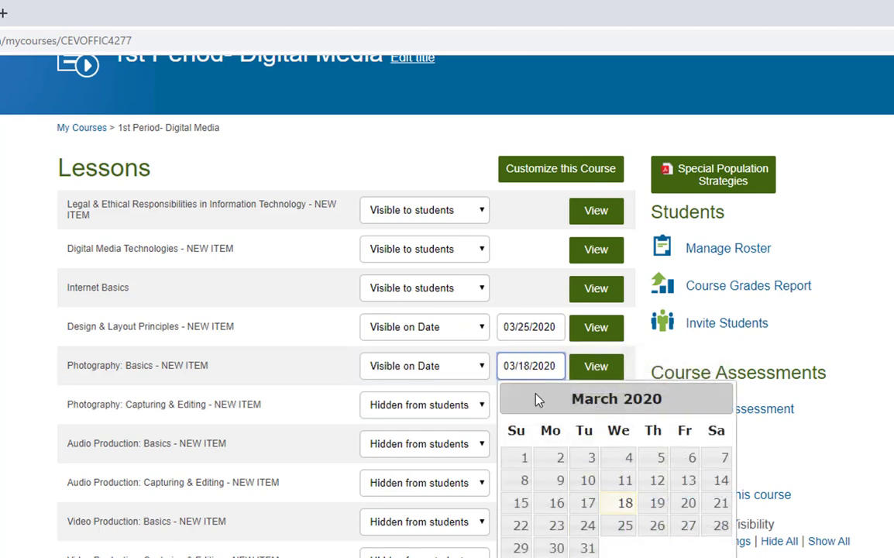
pyautogui.click(589, 548)
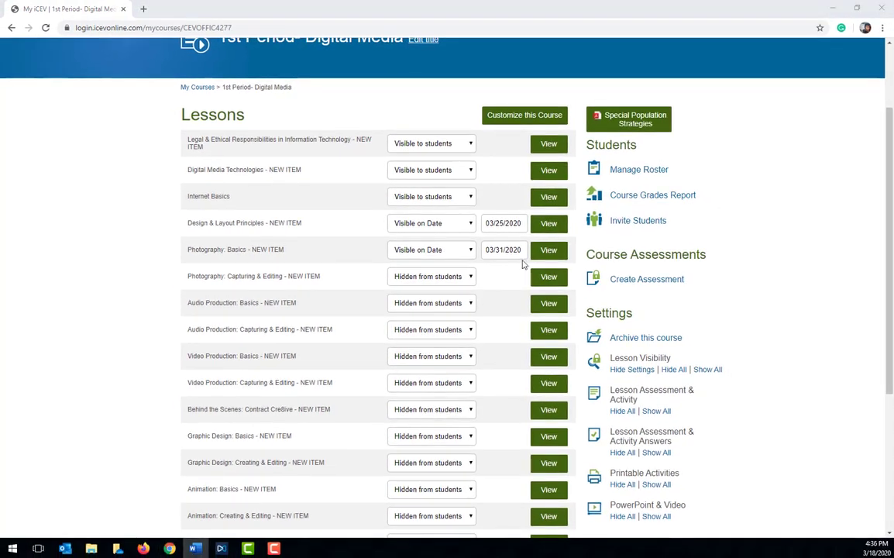
# Open the Legal & Ethical Responsibilities in Information Technology lesson, read through its lesson plan PDF and close the plan.
pyautogui.click(557, 151)
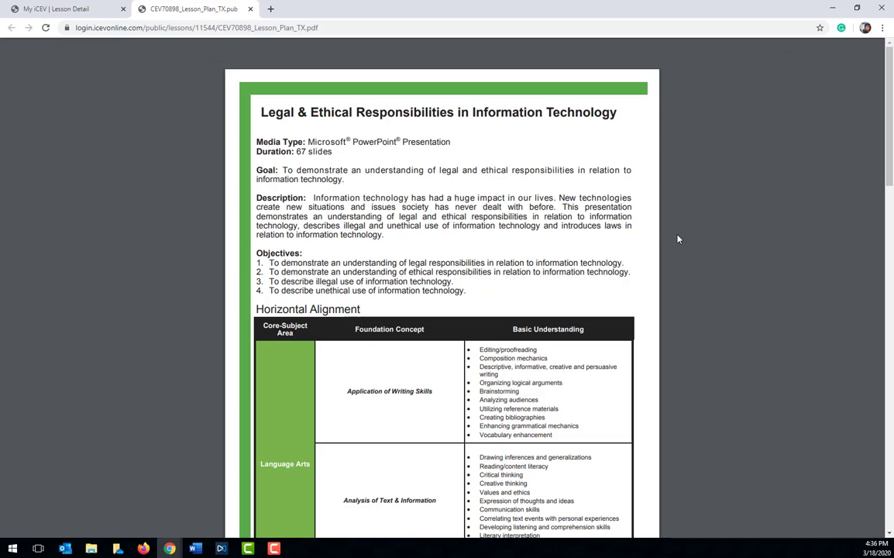
pyautogui.scroll(-12, 677, 239)
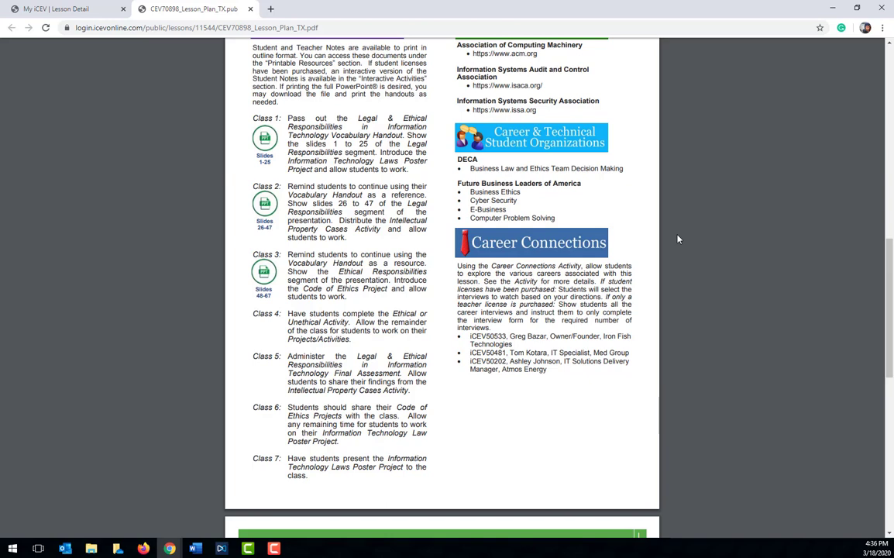
pyautogui.scroll(-7, 677, 239)
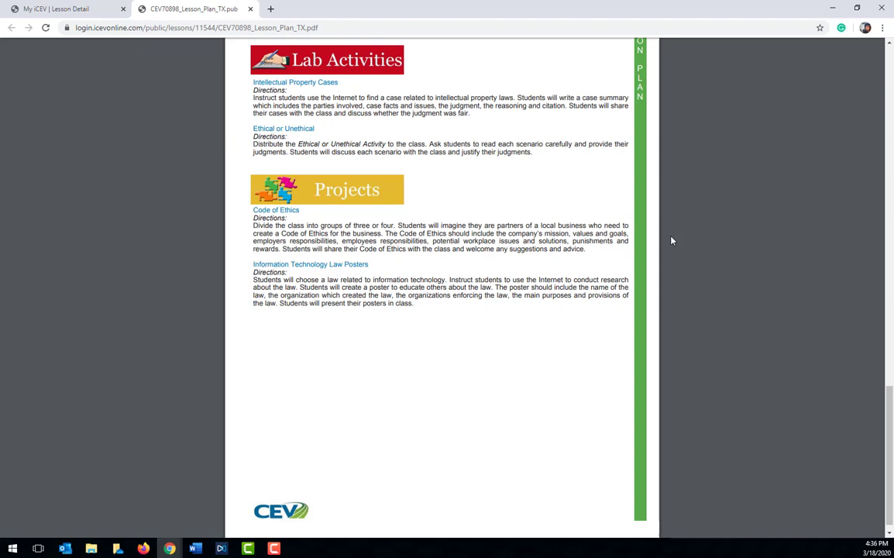
pyautogui.click(250, 9)
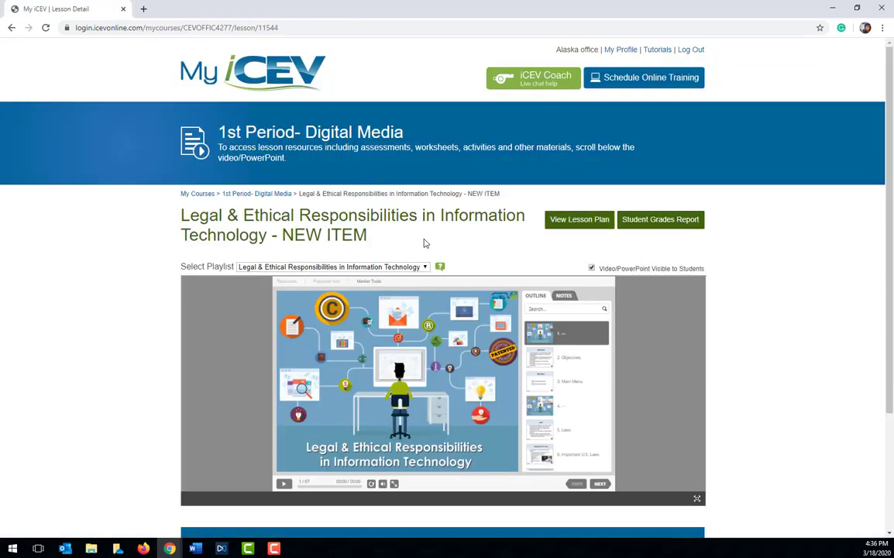
# Expand the lesson's Printable section to view its resources and their student visibility settings.
pyautogui.scroll(-2, 423, 243)
pyautogui.click(360, 389)
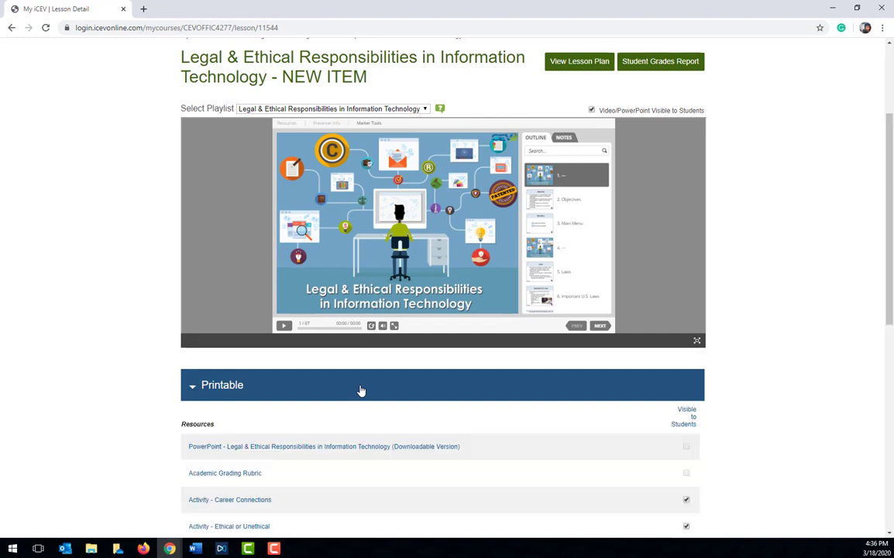
# Hide the printable Career Connections, Ethical or Unethical and Intellectual Property Cases activities from students.
pyautogui.scroll(-3, 167, 381)
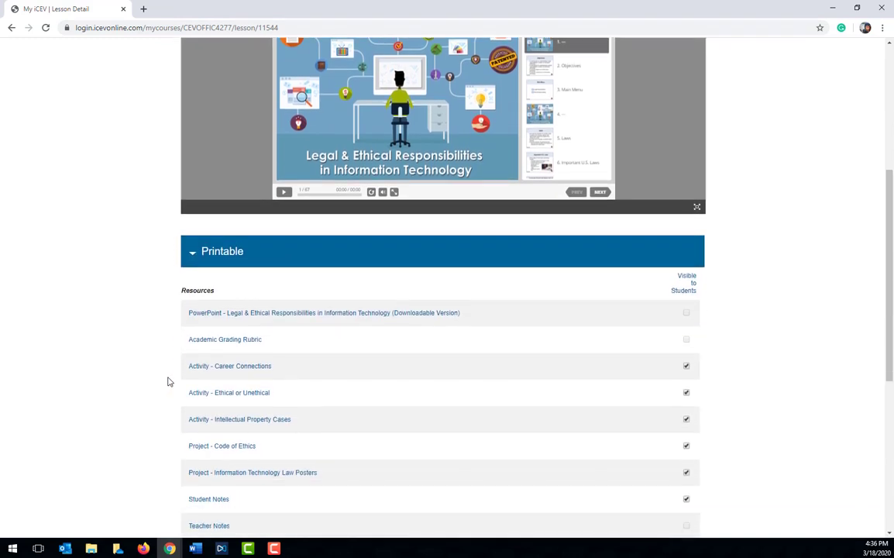
pyautogui.scroll(-1, 168, 381)
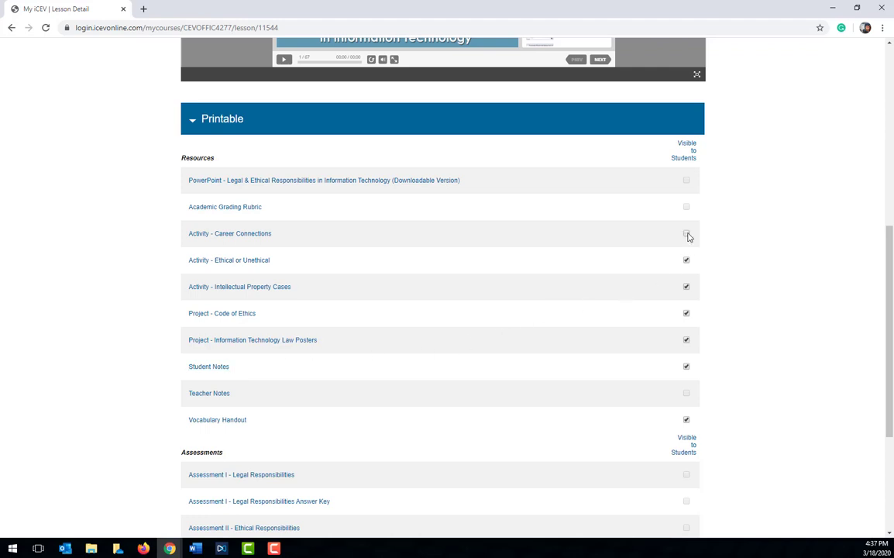
pyautogui.click(686, 261)
pyautogui.scroll(-5, 689, 309)
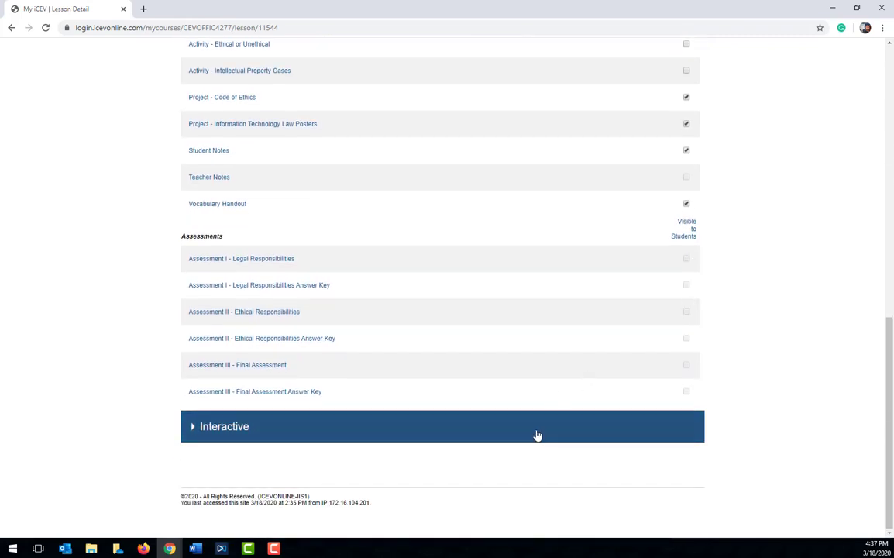
# In the lesson's Interactive section, hide all three assessments and both Student Notes activities from students.
pyautogui.click(537, 435)
pyautogui.scroll(-3, 537, 436)
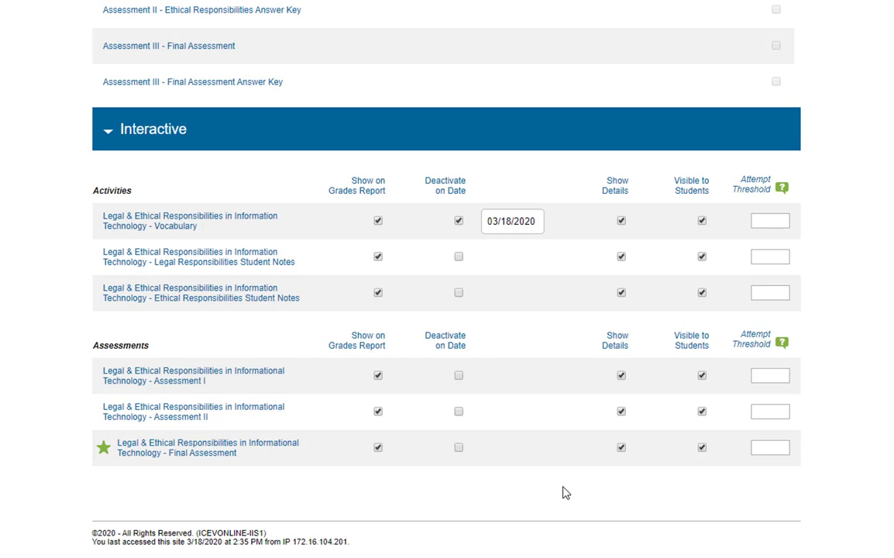
pyautogui.click(702, 448)
pyautogui.click(702, 411)
pyautogui.click(702, 376)
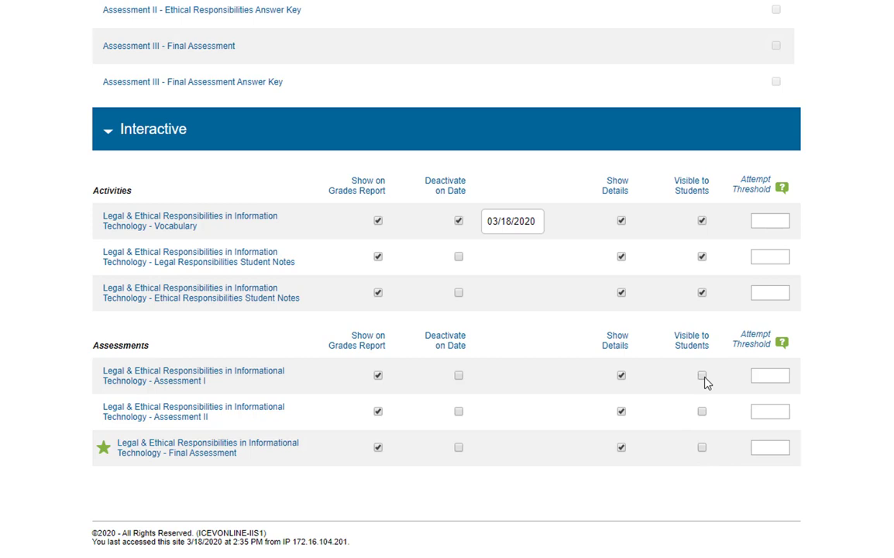
pyautogui.click(702, 293)
pyautogui.click(702, 257)
# Set Deactivate on Date to 03/19/2020 for Legal Responsibilities Student Notes and 03/20/2020 for Ethical Responsibilities Student Notes.
pyautogui.click(458, 256)
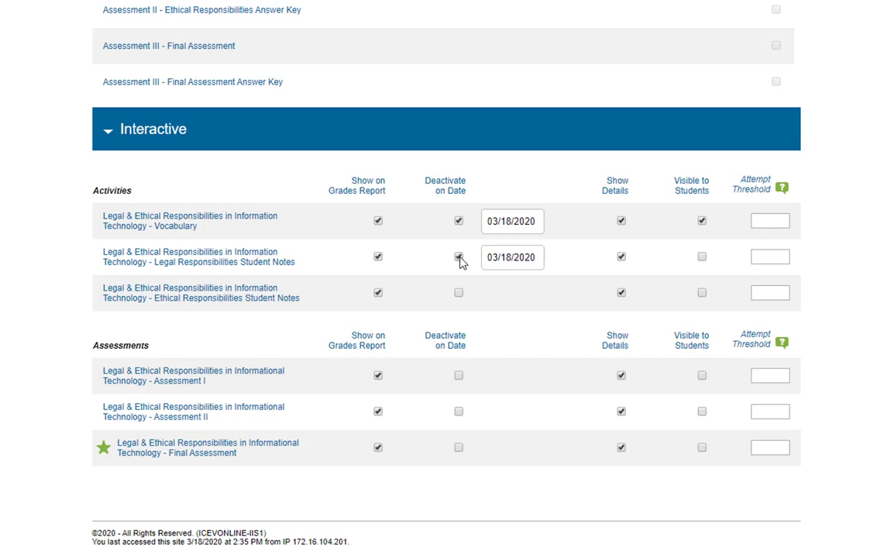
pyautogui.click(502, 259)
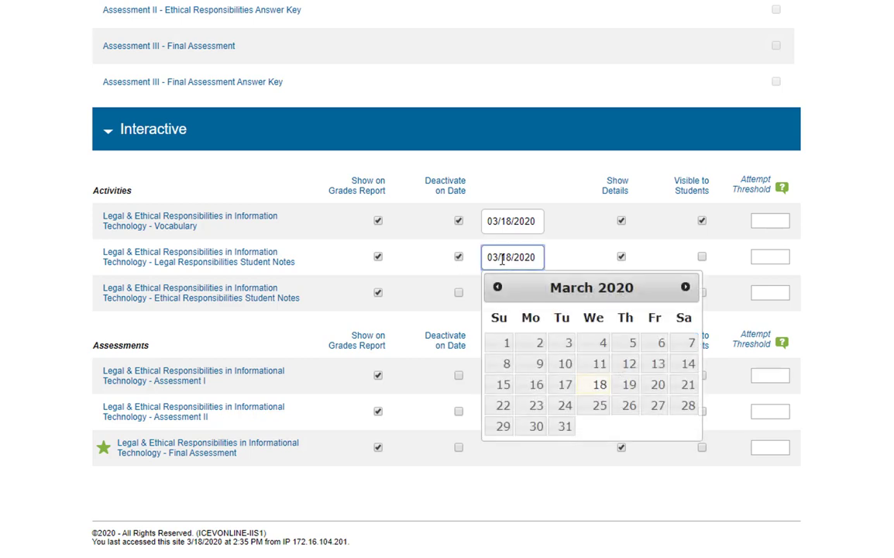
pyautogui.click(629, 385)
pyautogui.click(458, 293)
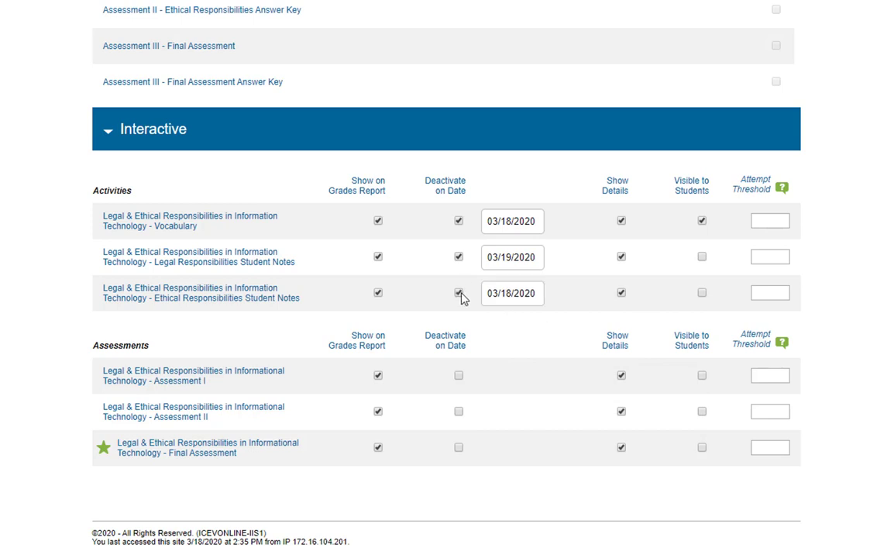
pyautogui.click(507, 295)
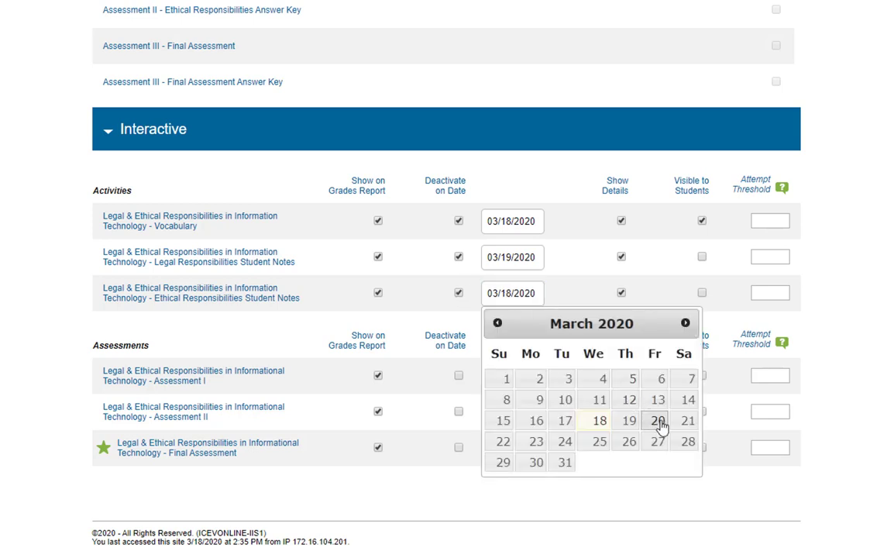
pyautogui.click(658, 420)
# Set Deactivate on Date to 03/27/2020 for the interactive Assessment I, Assessment II and Final Assessment.
pyautogui.click(459, 375)
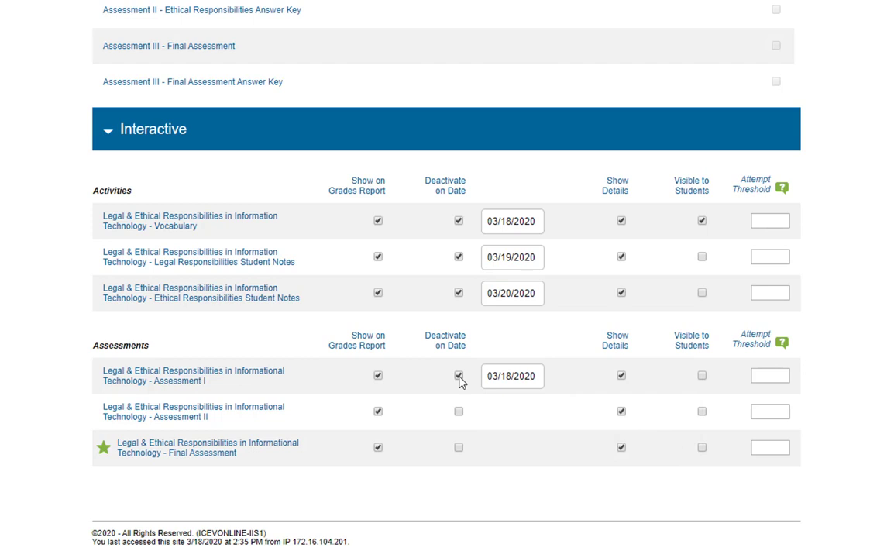
pyautogui.click(505, 376)
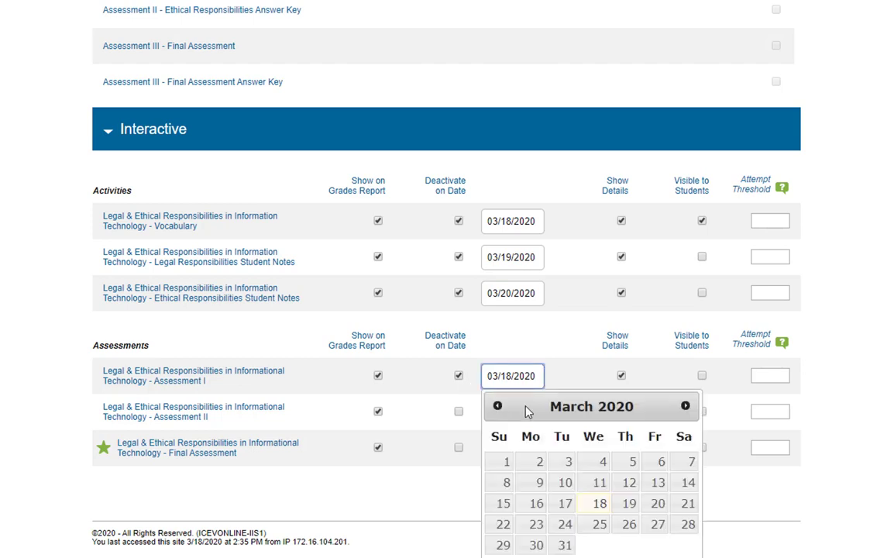
pyautogui.click(658, 525)
pyautogui.click(458, 411)
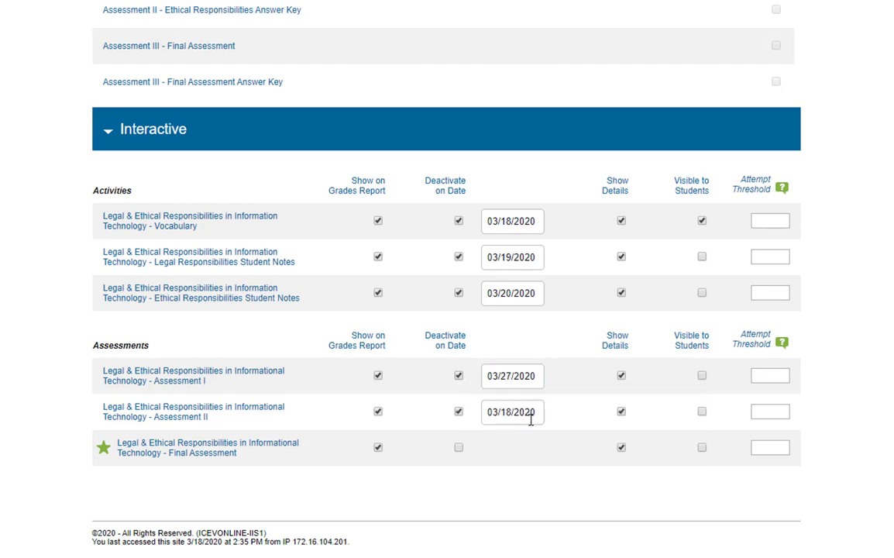
pyautogui.click(532, 420)
pyautogui.click(656, 367)
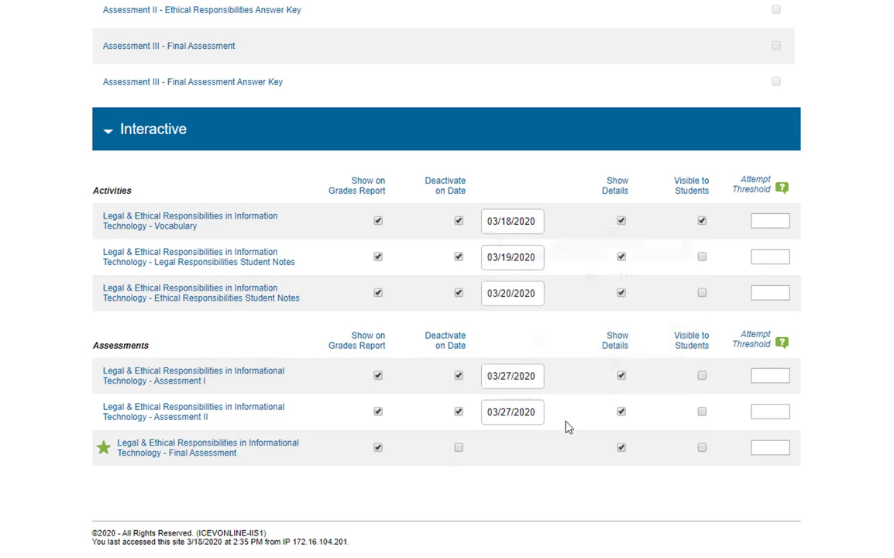
pyautogui.click(459, 448)
pyautogui.click(510, 448)
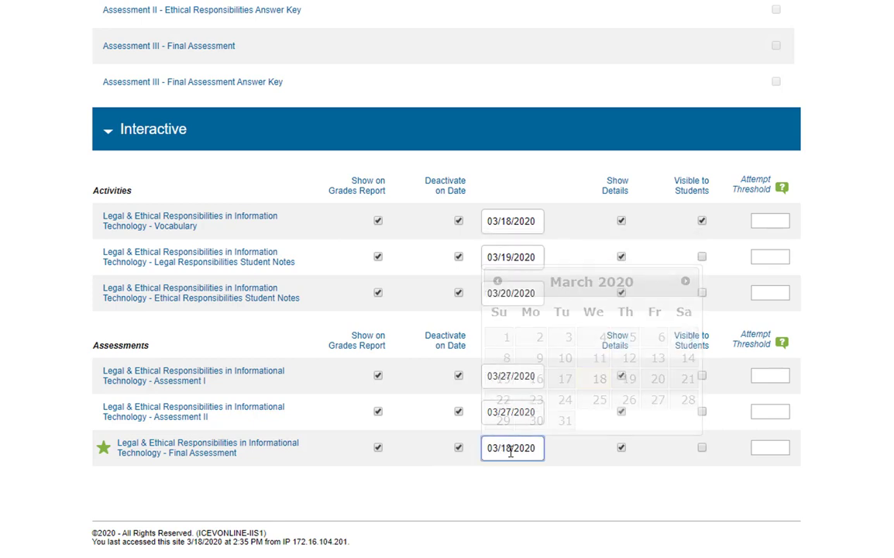
pyautogui.click(658, 400)
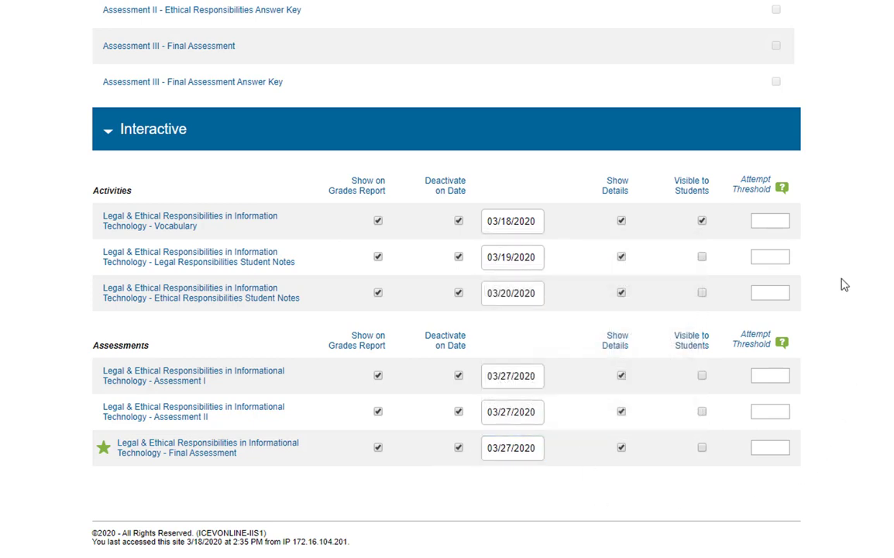
# Set the Attempt Threshold to 3 for the Vocabulary activity and to 1 for each of the three interactive assessments.
pyautogui.click(783, 218)
pyautogui.click(783, 219)
pyautogui.click(783, 218)
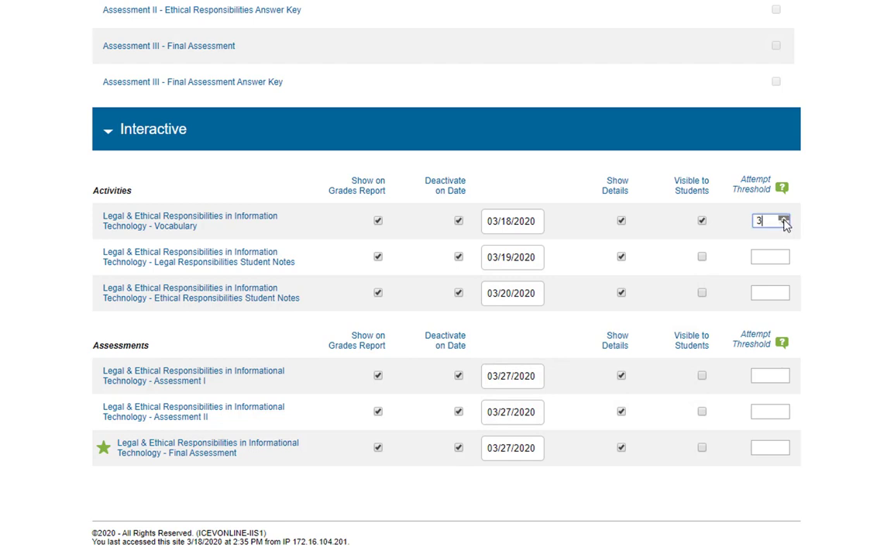
pyautogui.click(767, 377)
pyautogui.write('1')
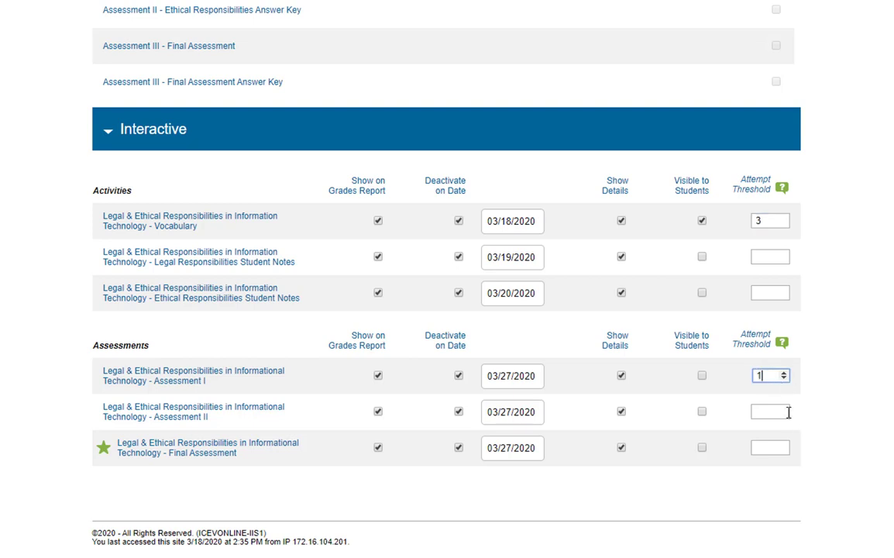
pyautogui.click(761, 412)
pyautogui.write('1')
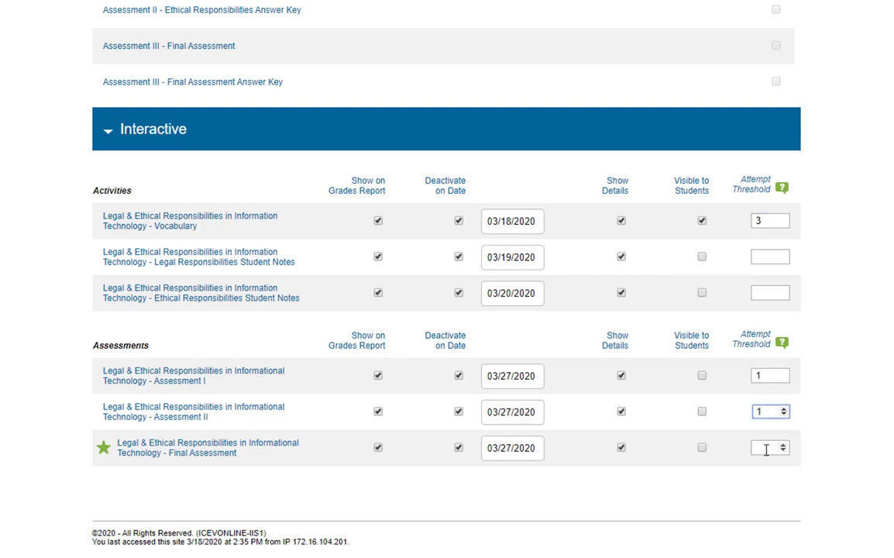
pyautogui.click(766, 449)
pyautogui.write('1')
pyautogui.click(833, 462)
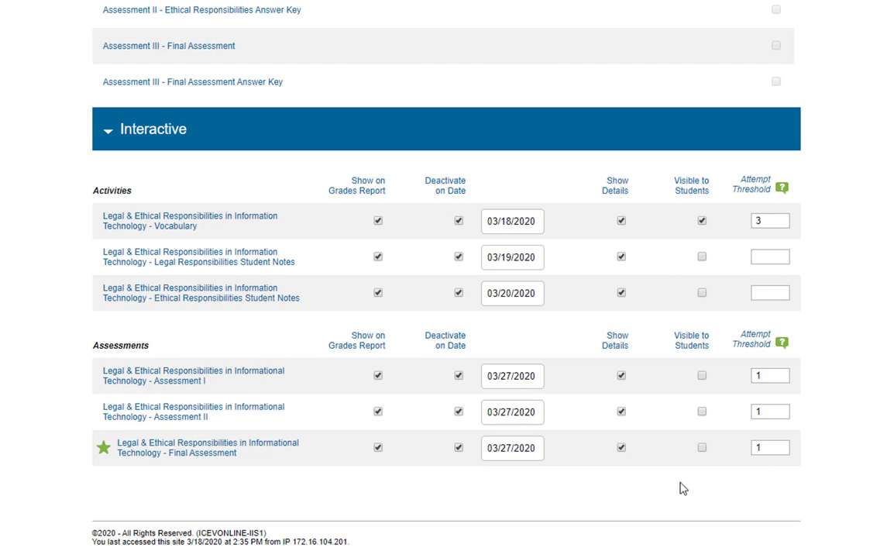
# Try switching the Show Details setting for the Vocabulary activity and both Student Notes activities.
pyautogui.click(621, 222)
pyautogui.click(621, 257)
pyautogui.click(621, 293)
pyautogui.click(622, 223)
pyautogui.click(622, 294)
# Return to the 1st Period- Digital Media course page and hide all lesson assessments and activities from students.
pyautogui.scroll(15, 649, 334)
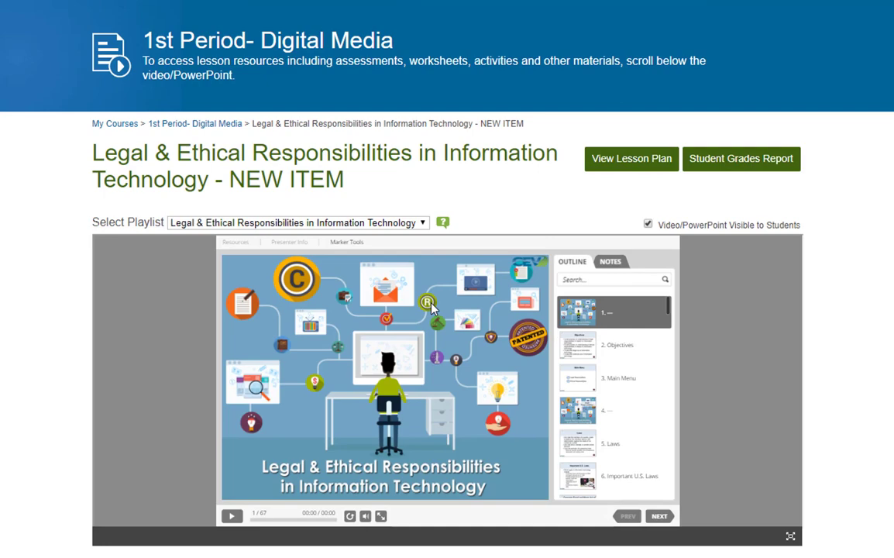
pyautogui.click(215, 133)
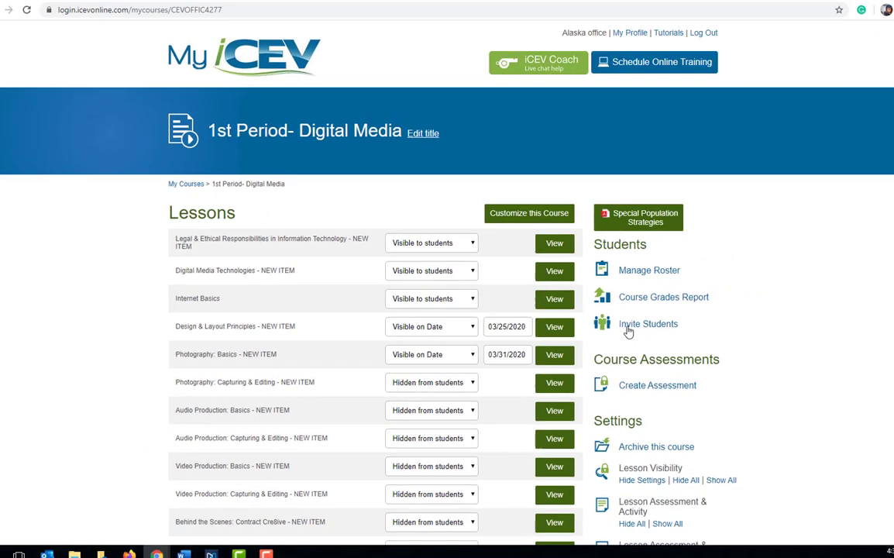
pyautogui.scroll(-1, 742, 365)
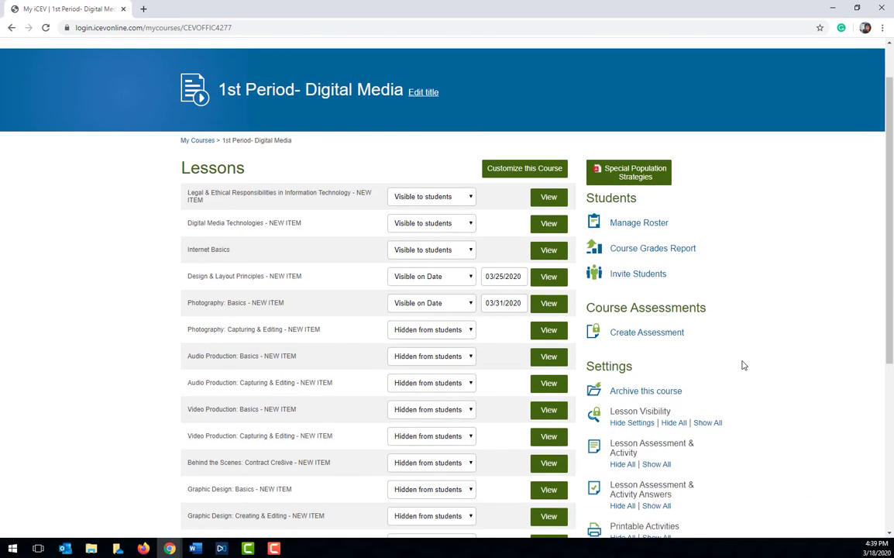
pyautogui.scroll(-3, 742, 365)
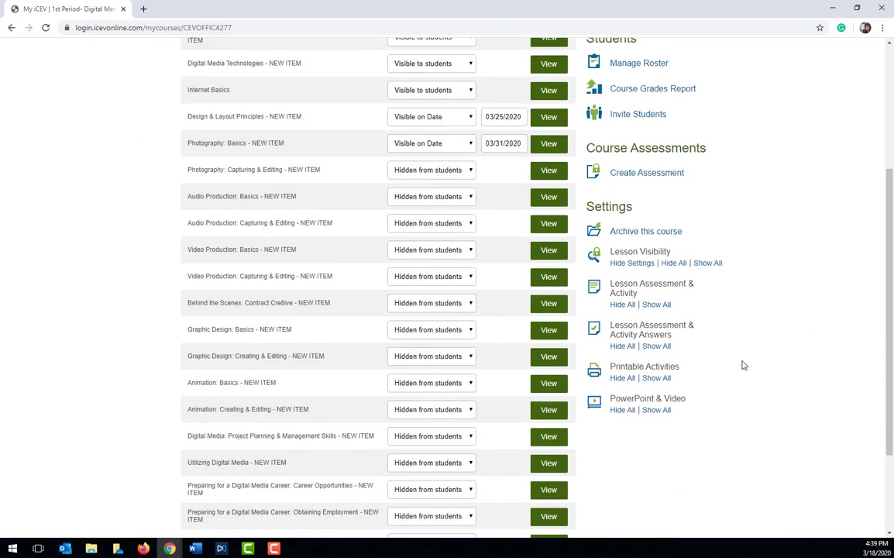
pyautogui.scroll(-1, 742, 365)
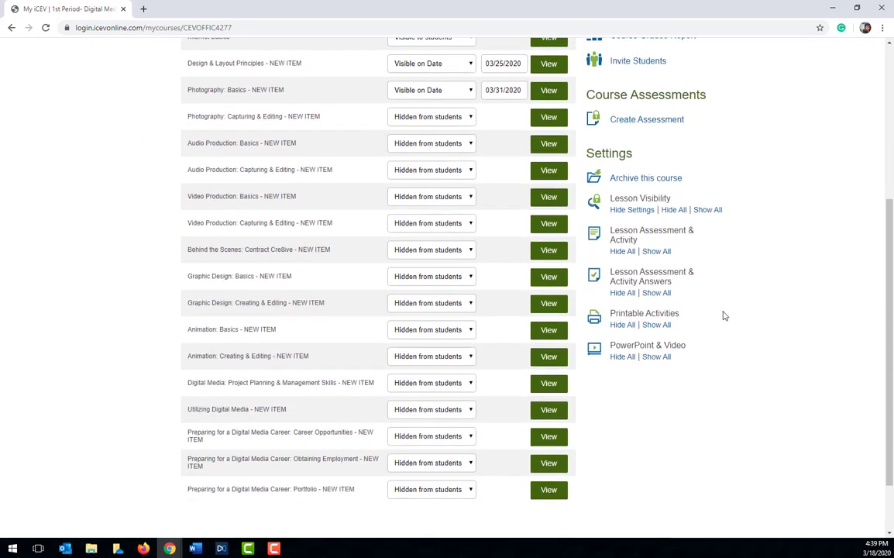
pyautogui.click(623, 252)
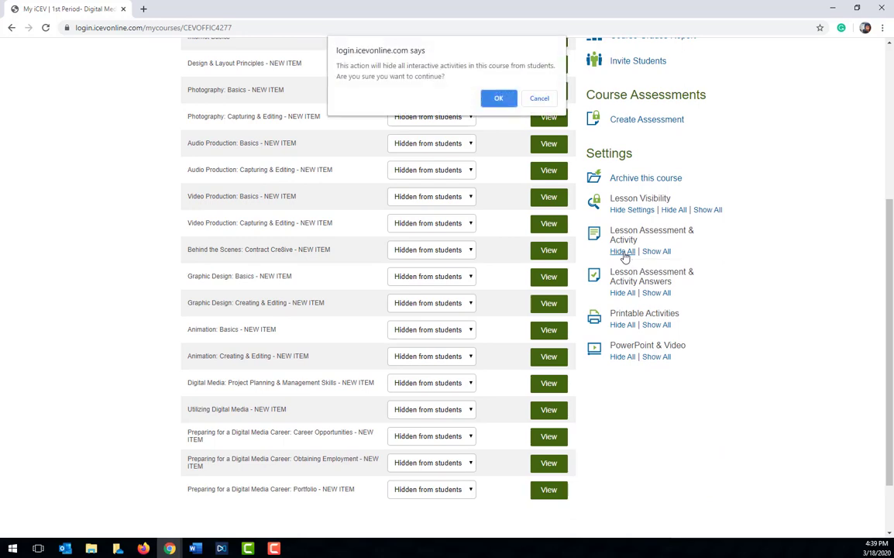
pyautogui.click(498, 99)
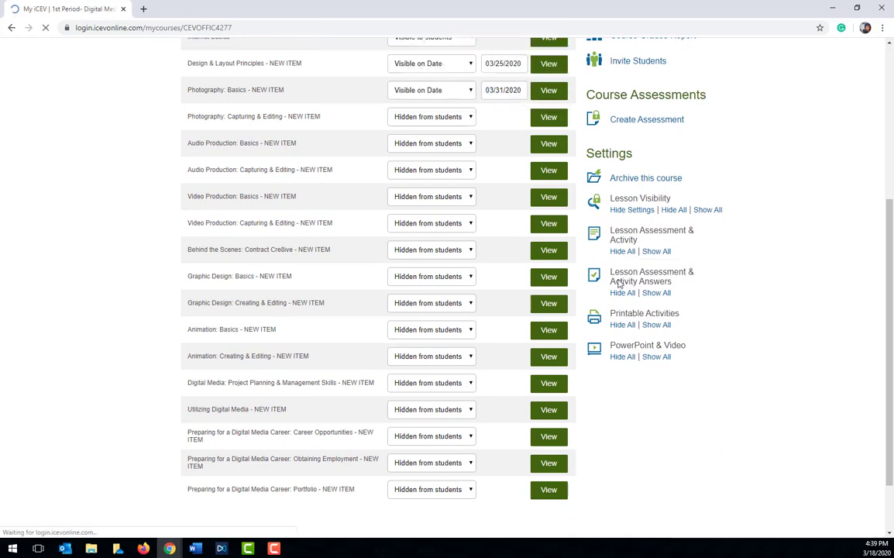
# Hide all lesson assessment and activity answers and all printable activities in the course from students.
pyautogui.scroll(-5, 636, 310)
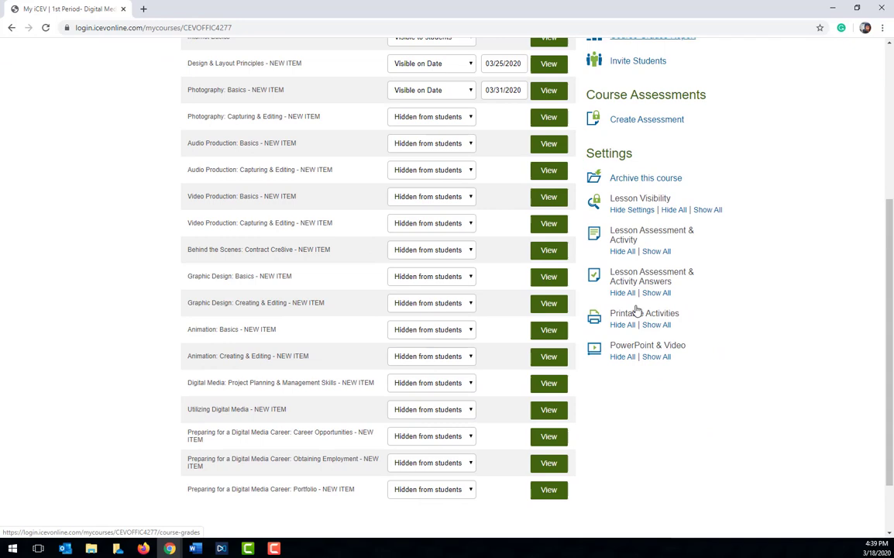
pyautogui.click(624, 295)
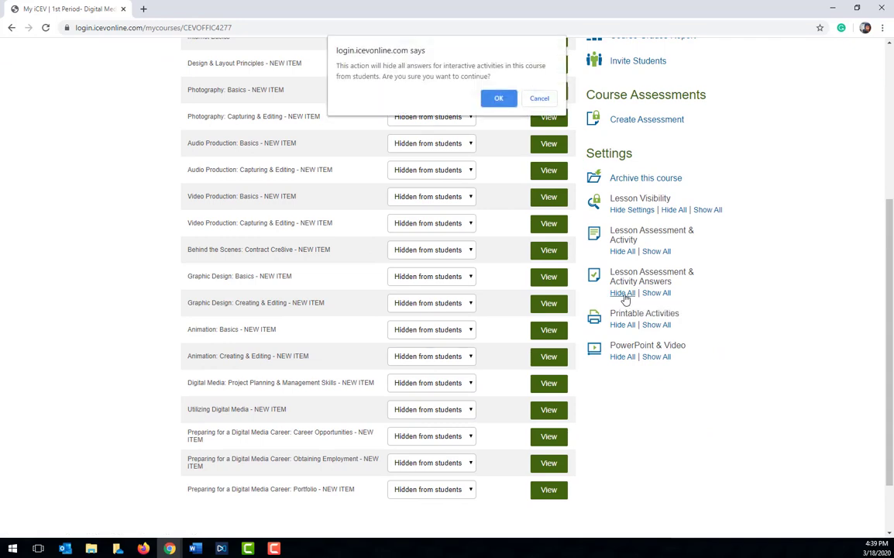
pyautogui.click(499, 98)
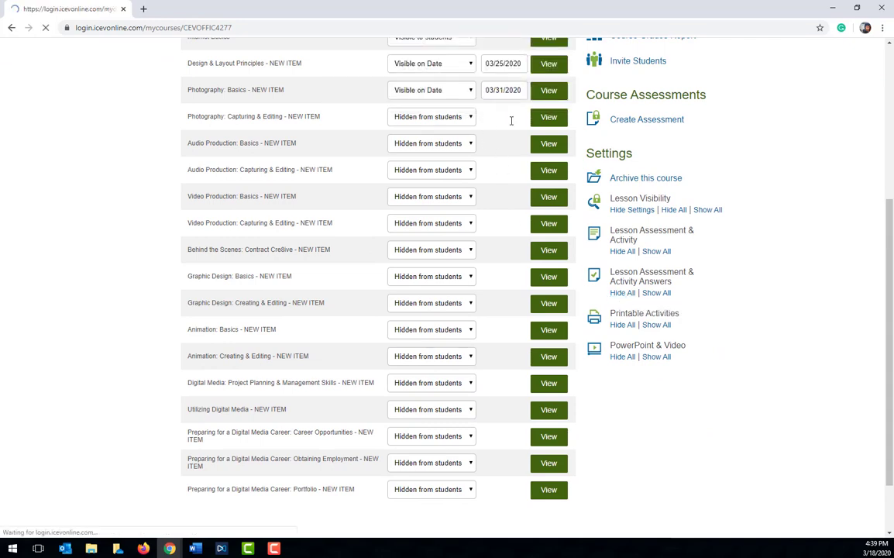
pyautogui.scroll(-5, 624, 328)
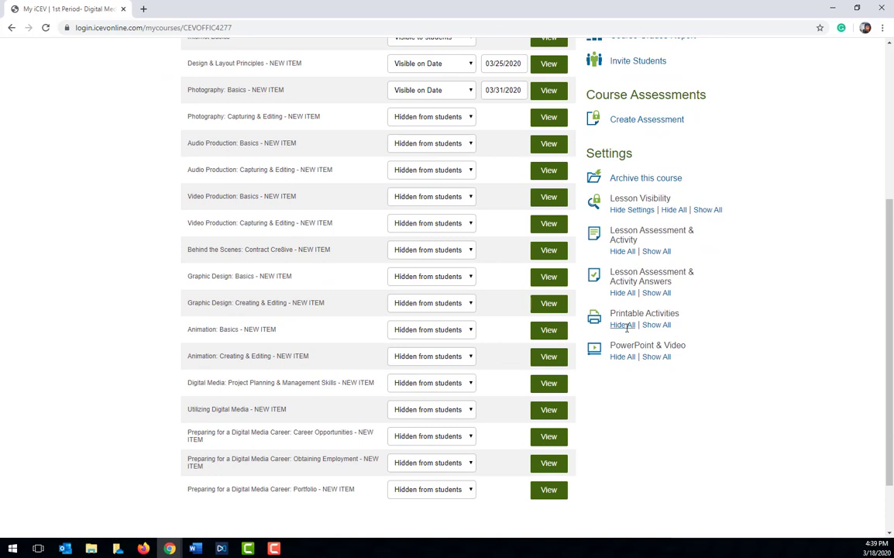
pyautogui.click(624, 324)
pyautogui.click(496, 99)
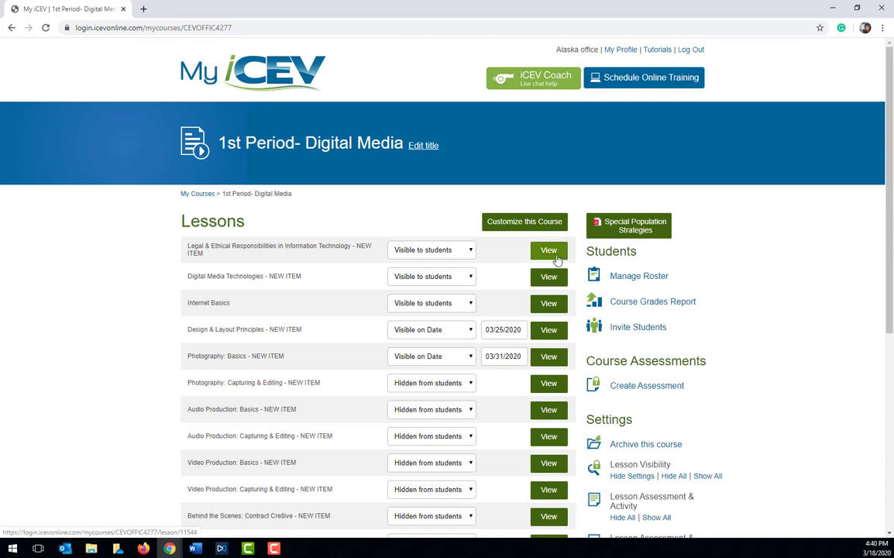
# Reopen the Legal & Ethical Responsibilities lesson and make its interactive Vocabulary, Legal Responsibilities Student Notes and Assessment I visible to students.
pyautogui.click(554, 258)
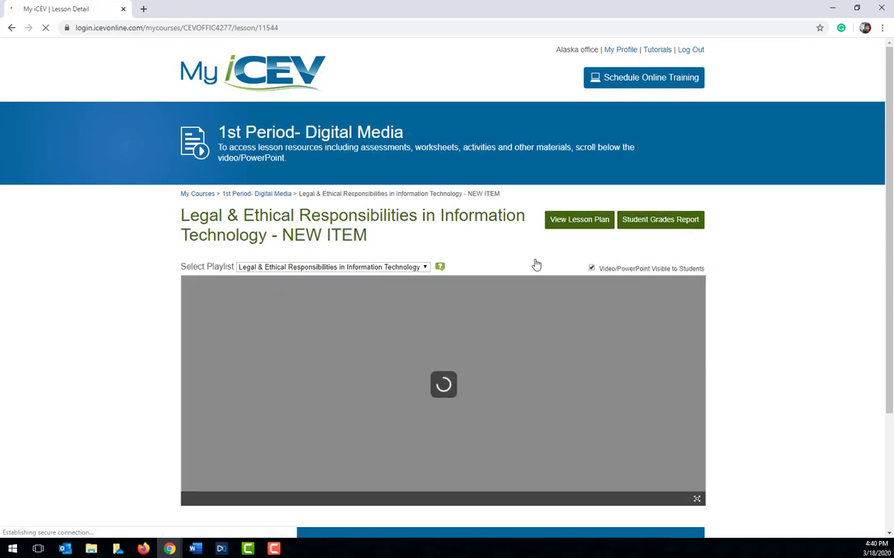
pyautogui.scroll(-2, 536, 264)
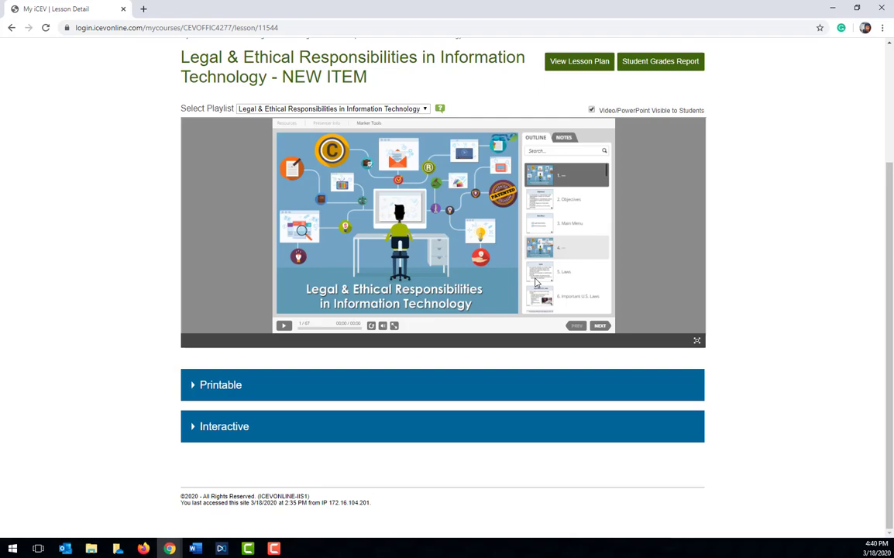
pyautogui.click(205, 430)
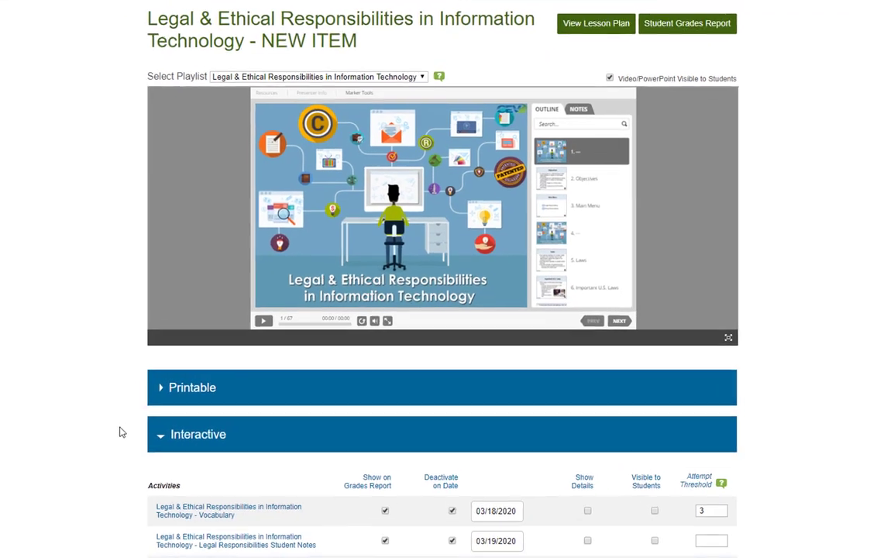
pyautogui.scroll(-3, 120, 431)
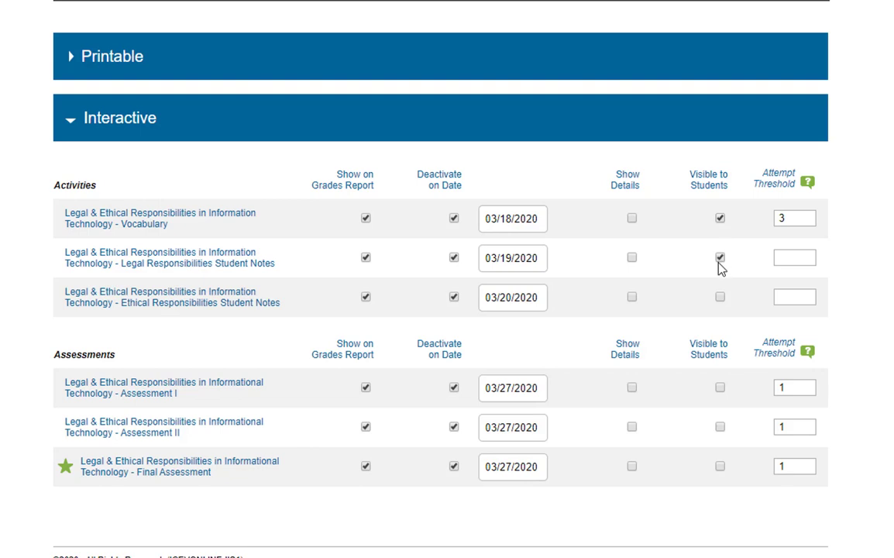
pyautogui.click(720, 388)
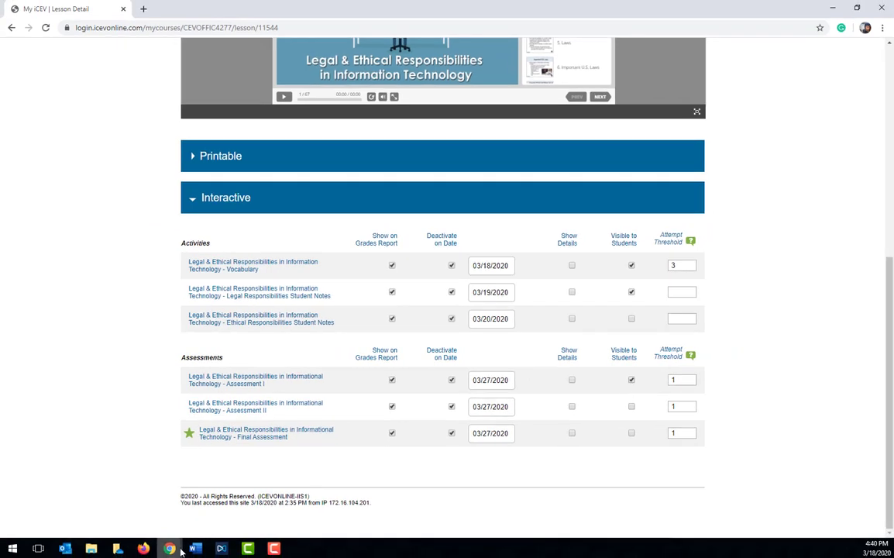
# Switch to the student's window, refresh the course and open the Legal & Ethical Responsibilities lesson to check its available resources.
pyautogui.moveTo(171, 548)
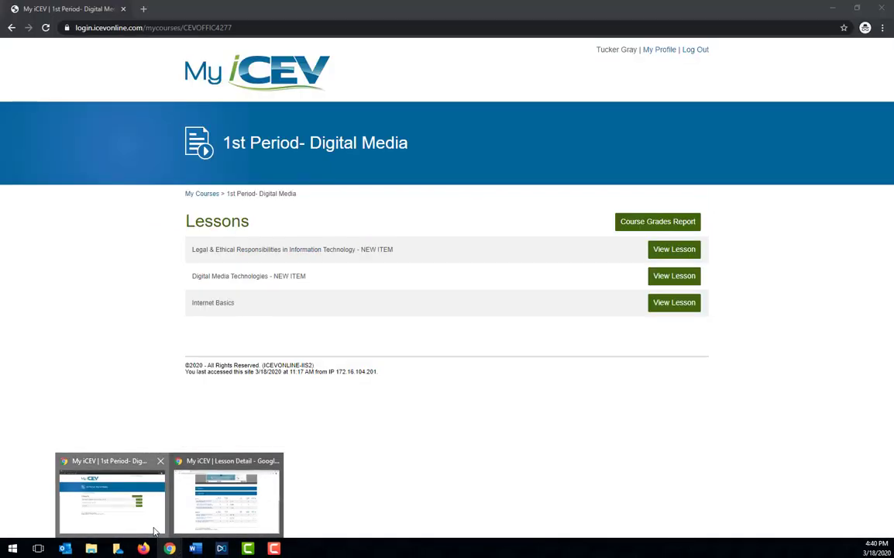
pyautogui.click(141, 477)
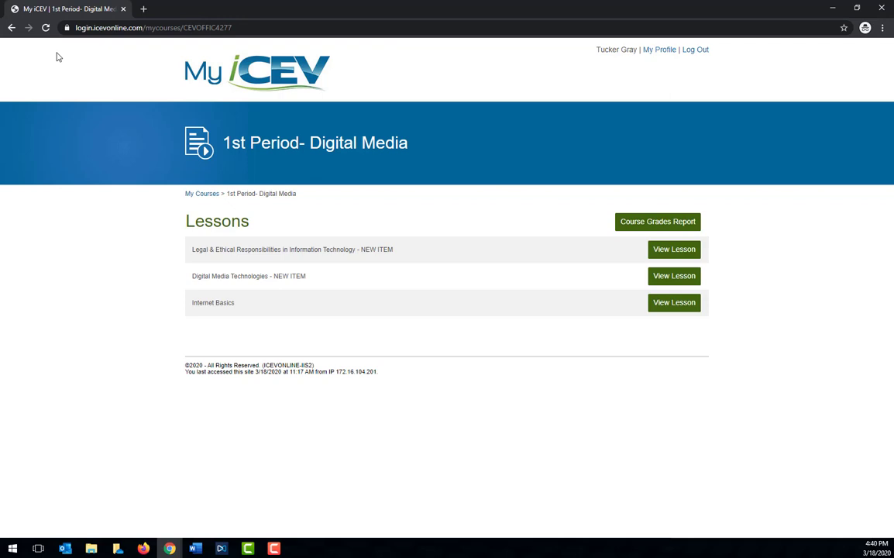
pyautogui.click(46, 28)
pyautogui.click(673, 250)
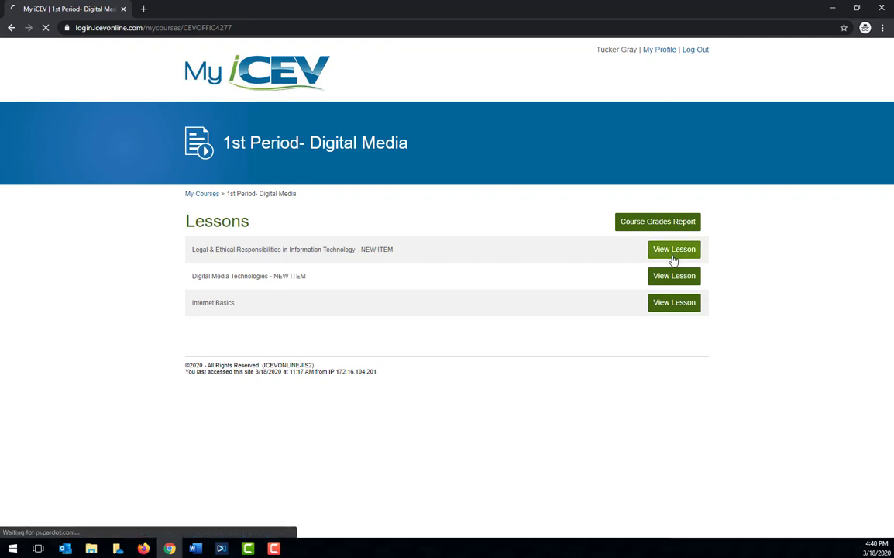
pyautogui.scroll(-5, 770, 280)
pyautogui.scroll(-1, 770, 280)
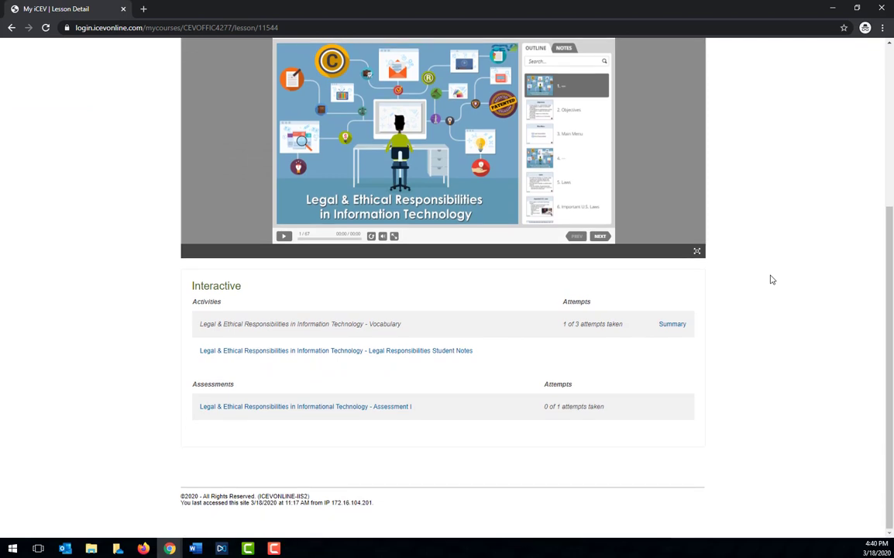